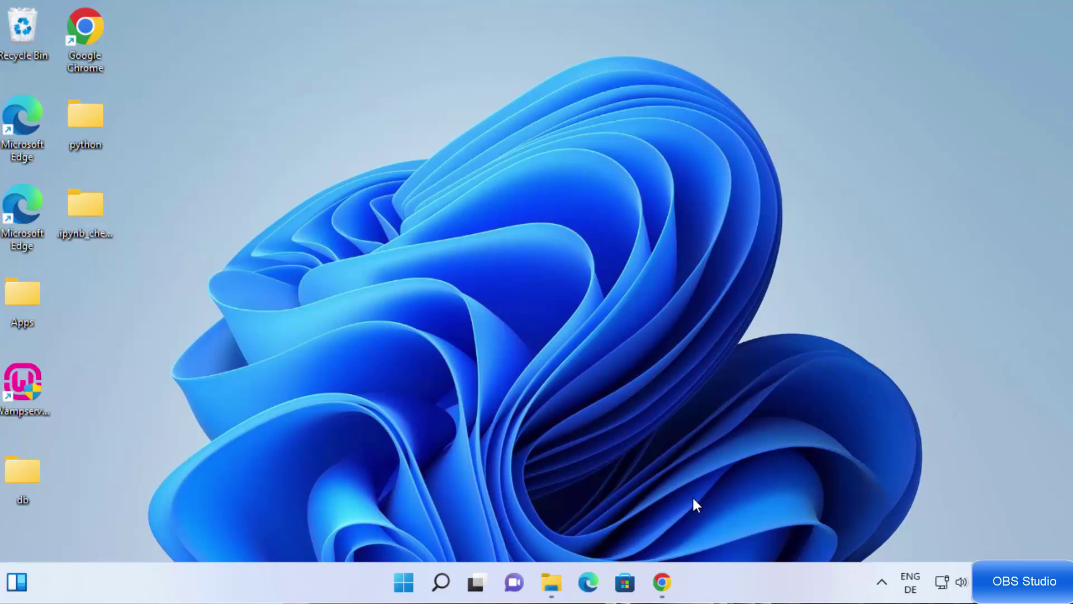
Step: In Chrome, start downloading the Windows installer from the OBS Studio website and cancel that download
left_click(662, 582)
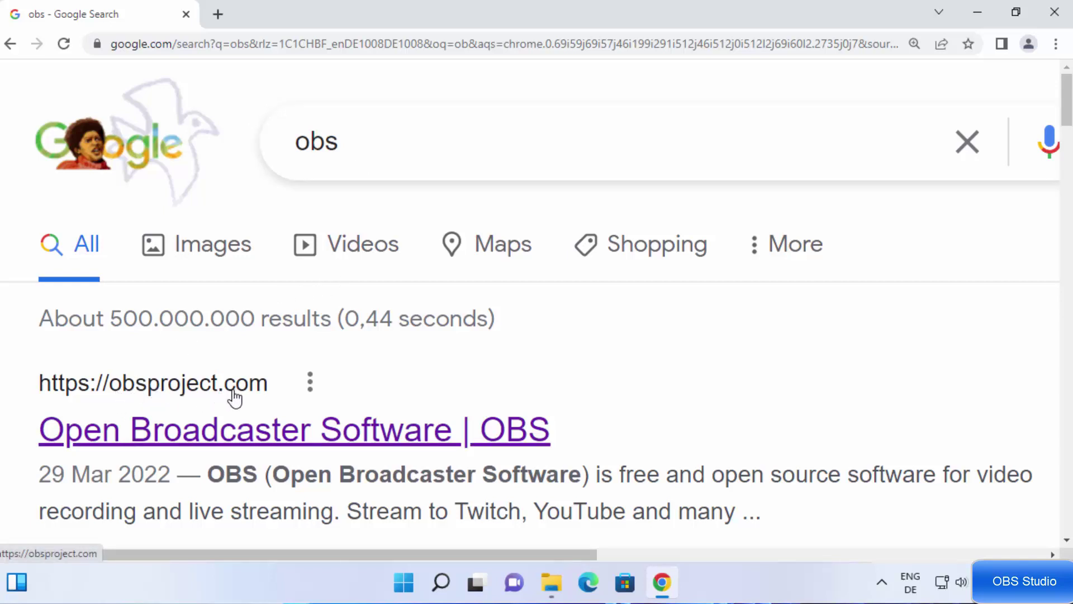
left_click(209, 439)
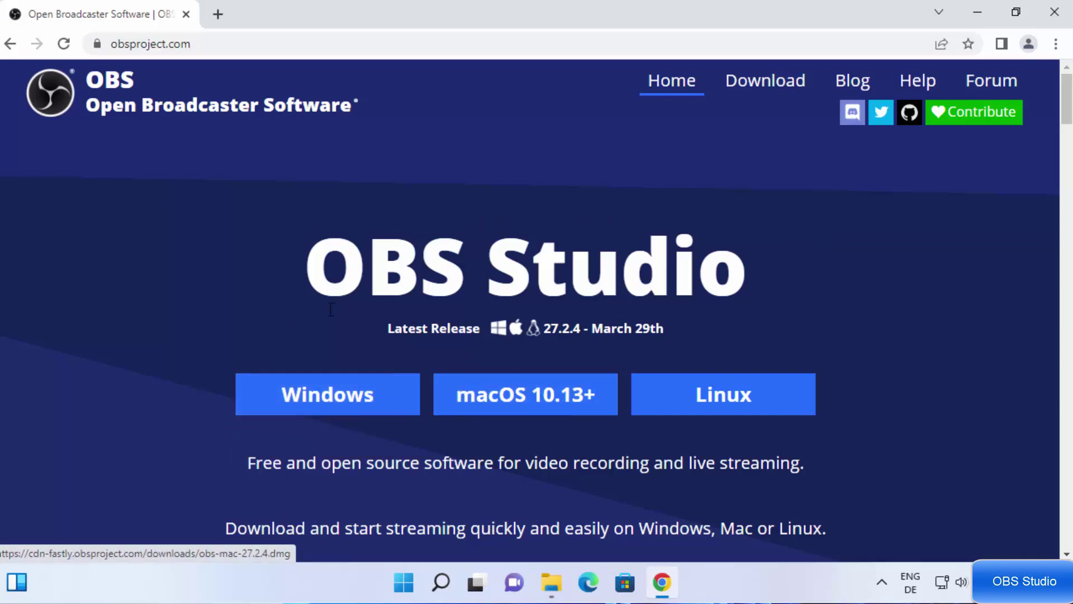
left_click(316, 402)
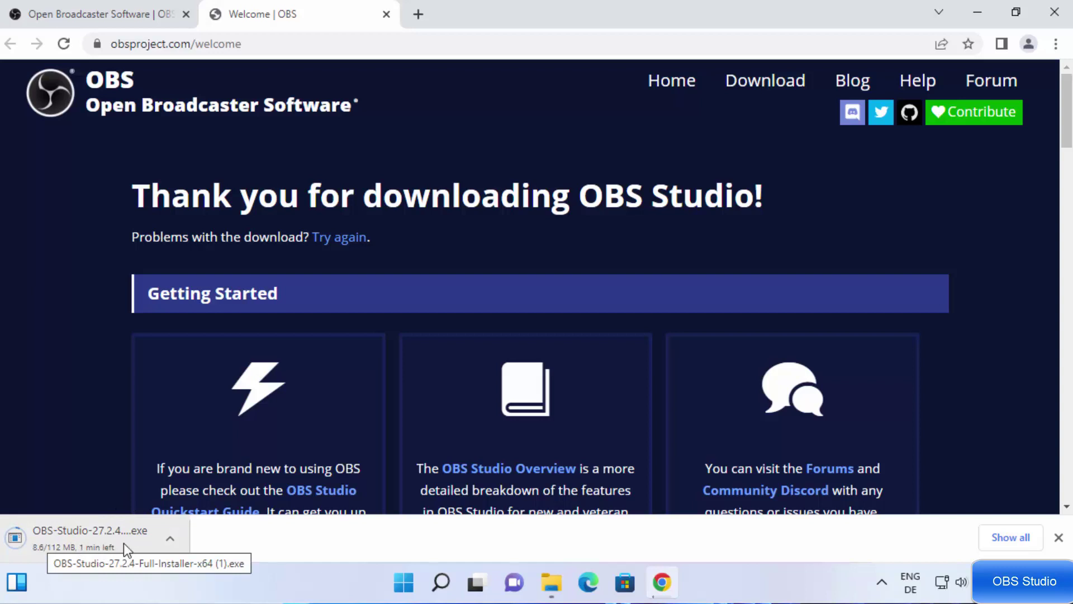
left_click(167, 542)
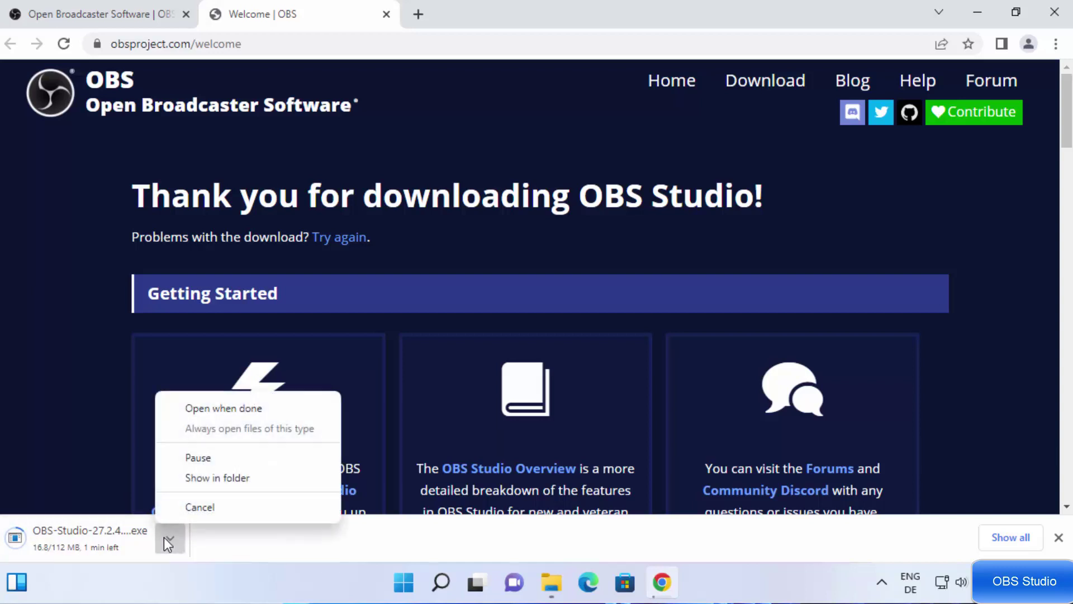
left_click(174, 507)
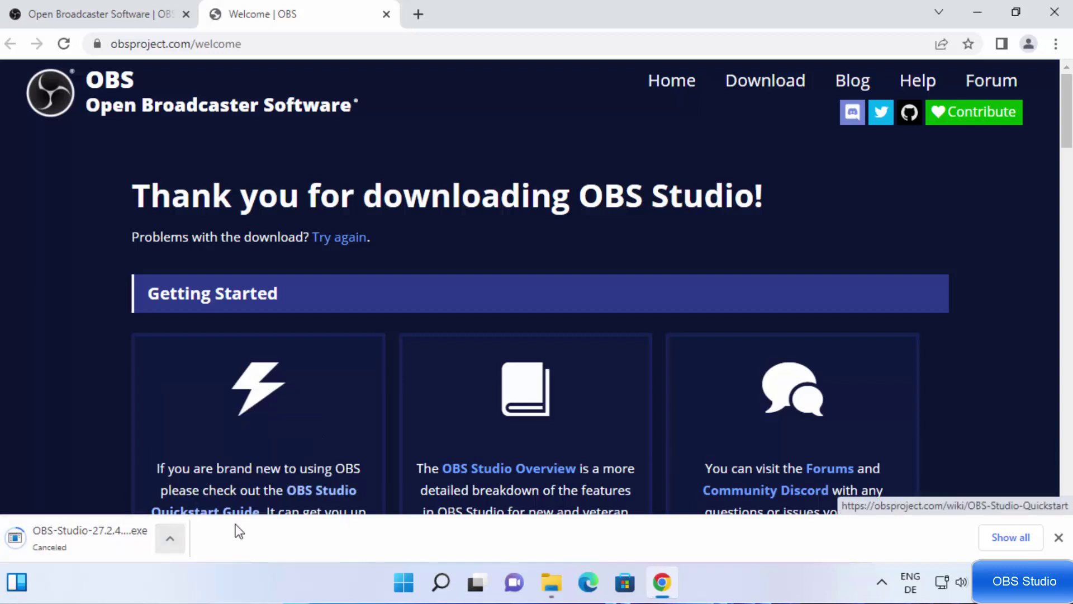
Step: Run OBS-Studio-27.2.4-Full-Installer-x64 from the Downloads folder in File Explorer and allow it to make changes to the device
left_click(552, 588)
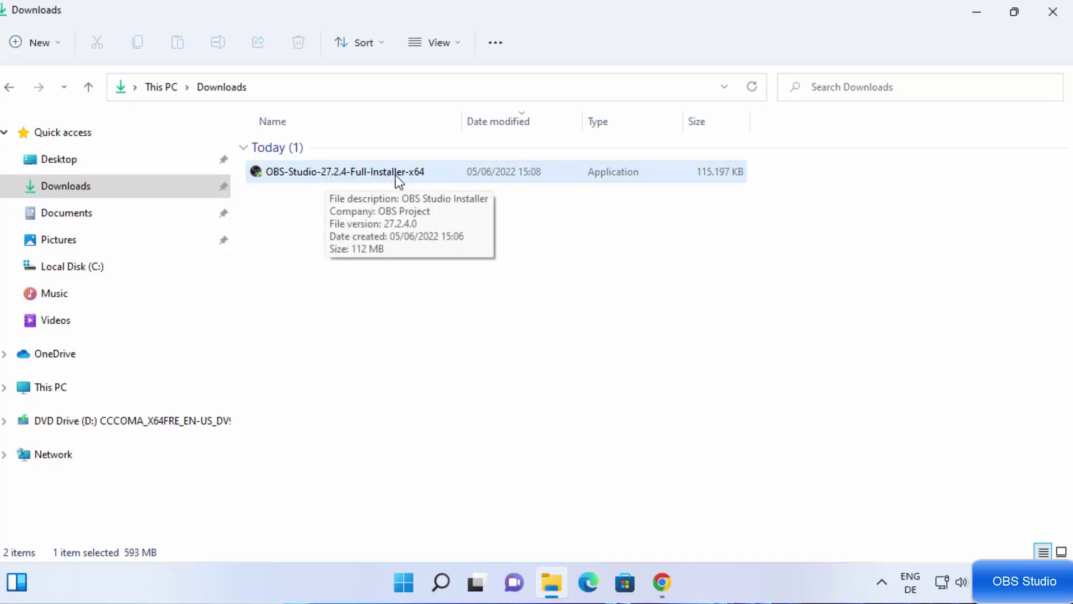
double_click(350, 177)
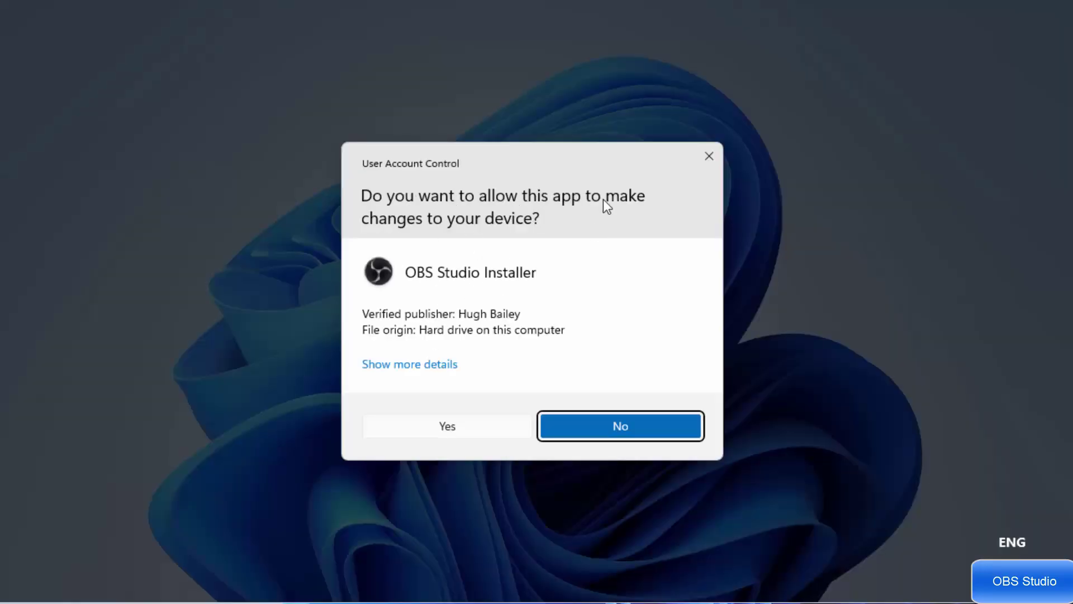
left_click(444, 428)
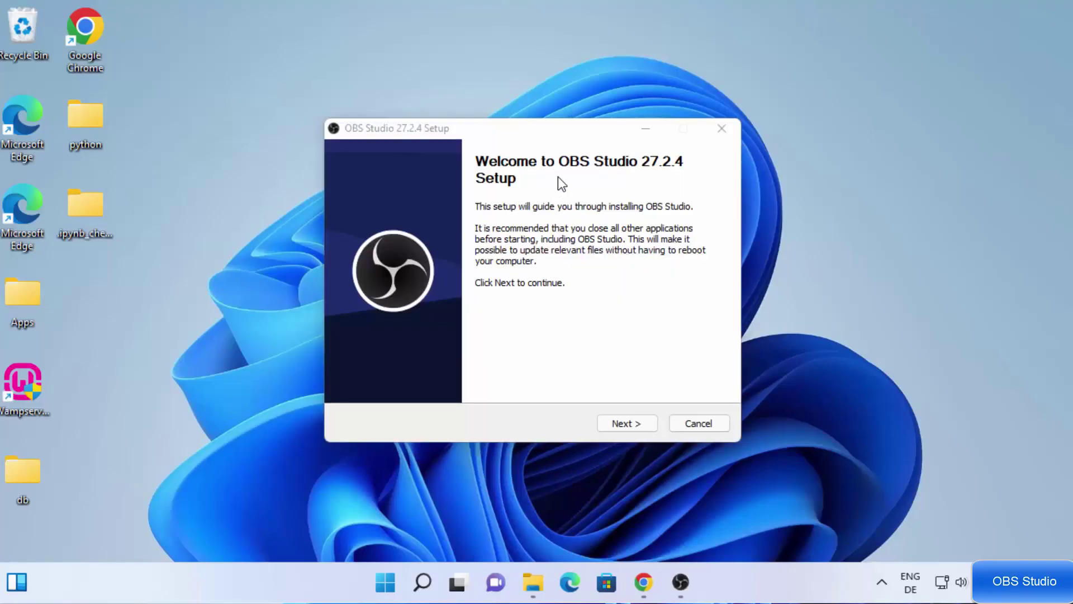
Step: Continue past the setup welcome page, scroll through the license terms and proceed to the install location
left_click(616, 367)
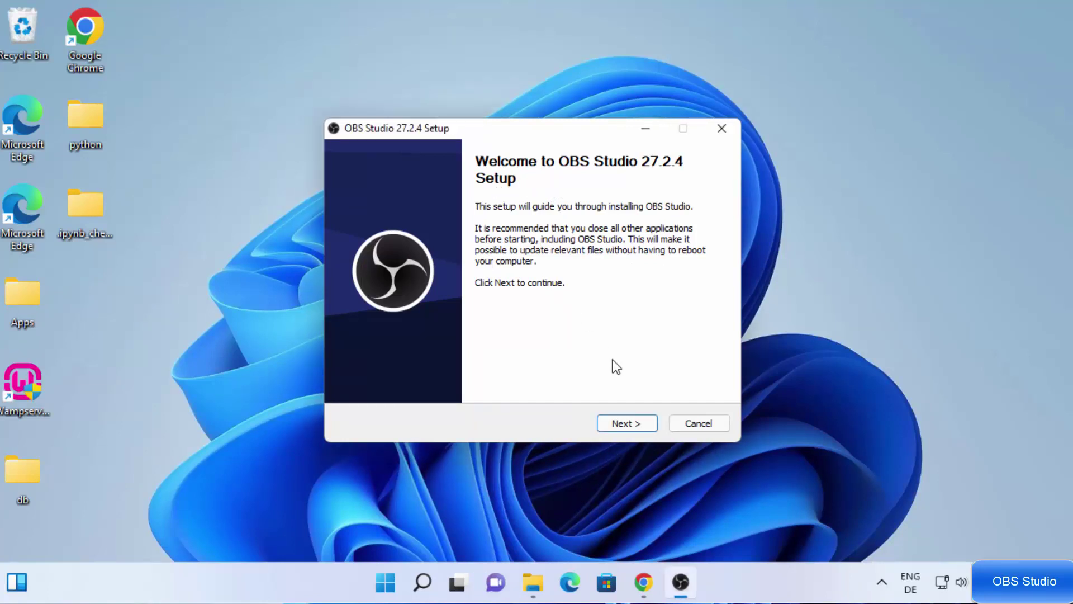
left_click(613, 423)
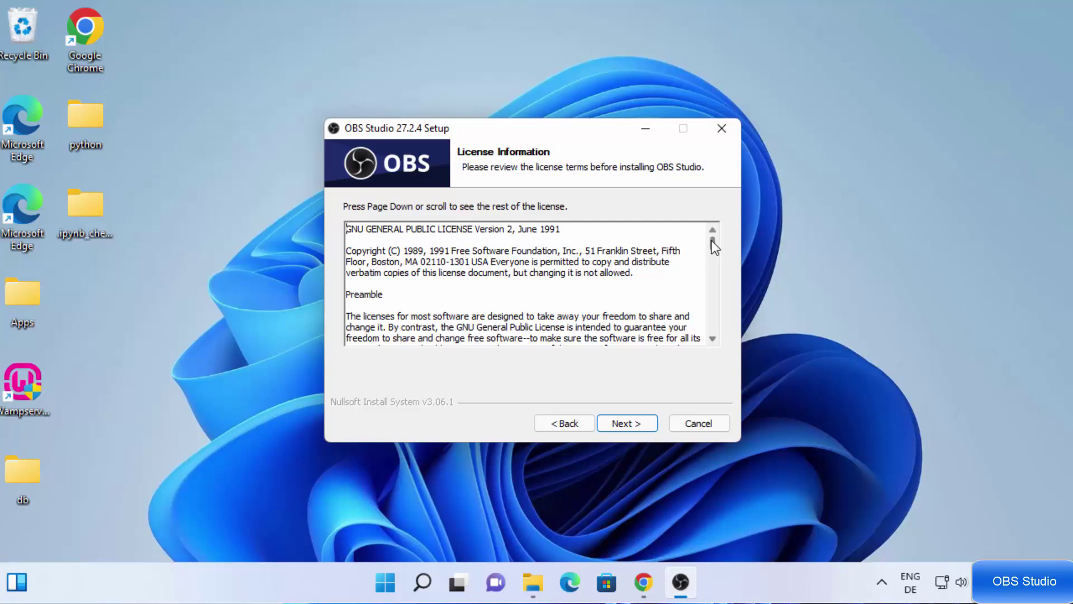
left_click_drag(712, 240, 713, 324)
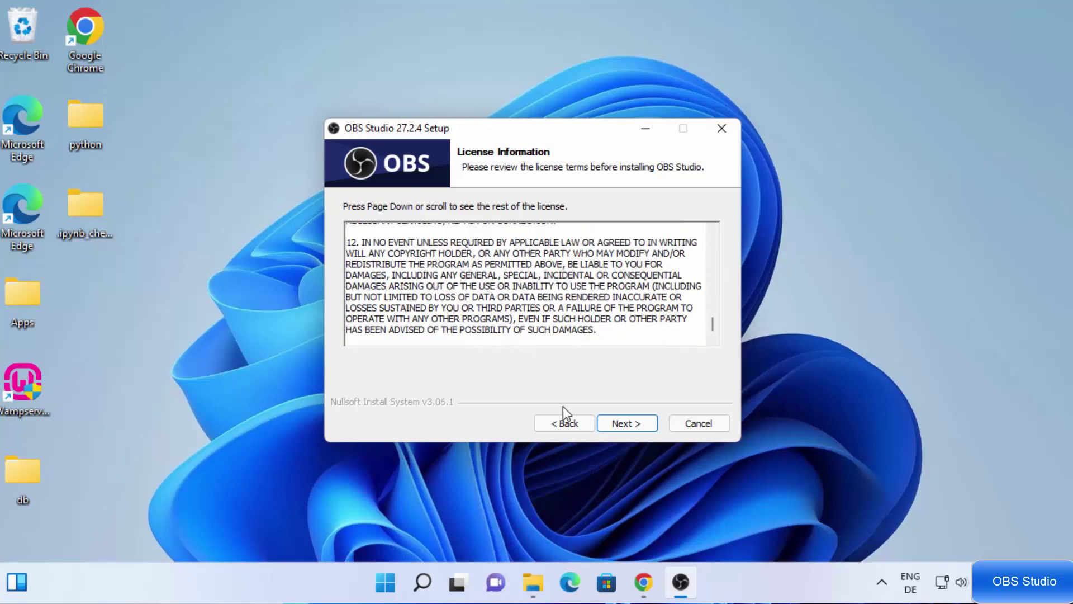
left_click(609, 424)
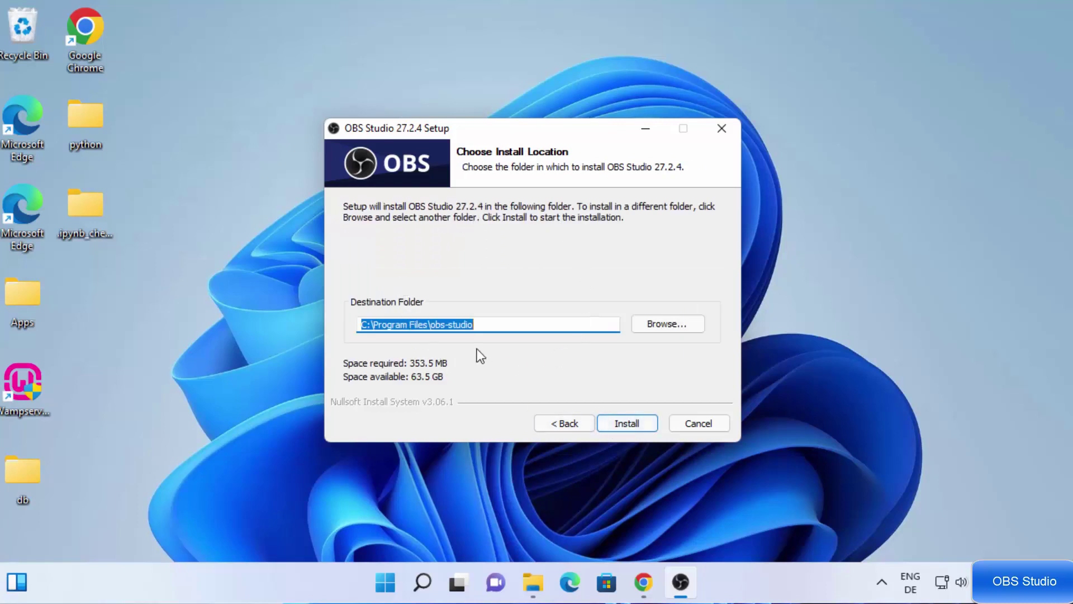
Step: Install OBS Studio in C:\Program Files\obs-studio and finish the setup with Launch OBS Studio 27.2.4 enabled
left_click(406, 319)
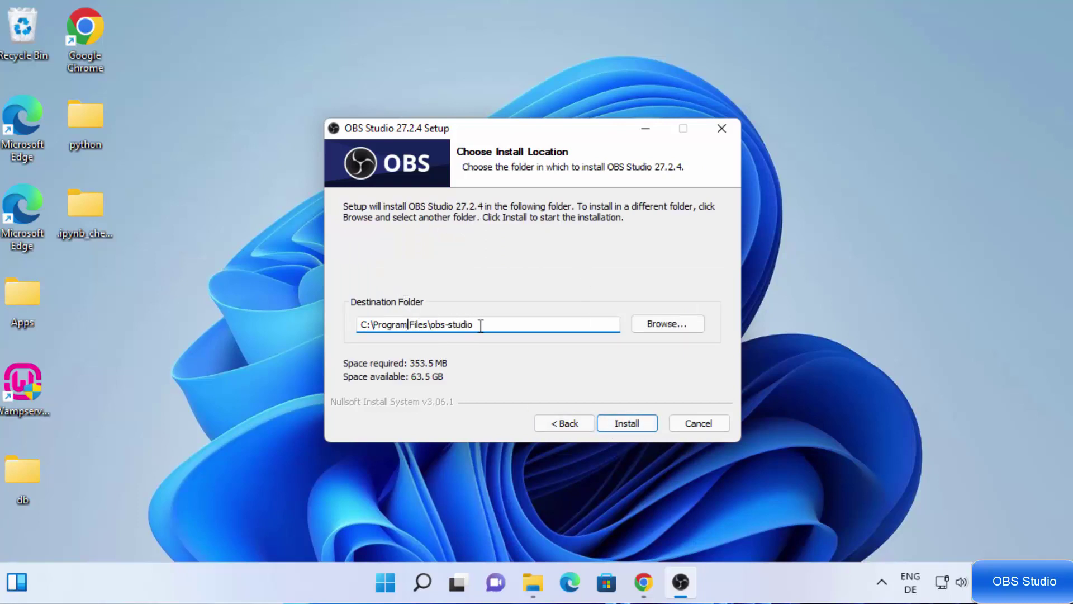
left_click_drag(495, 323, 646, 321)
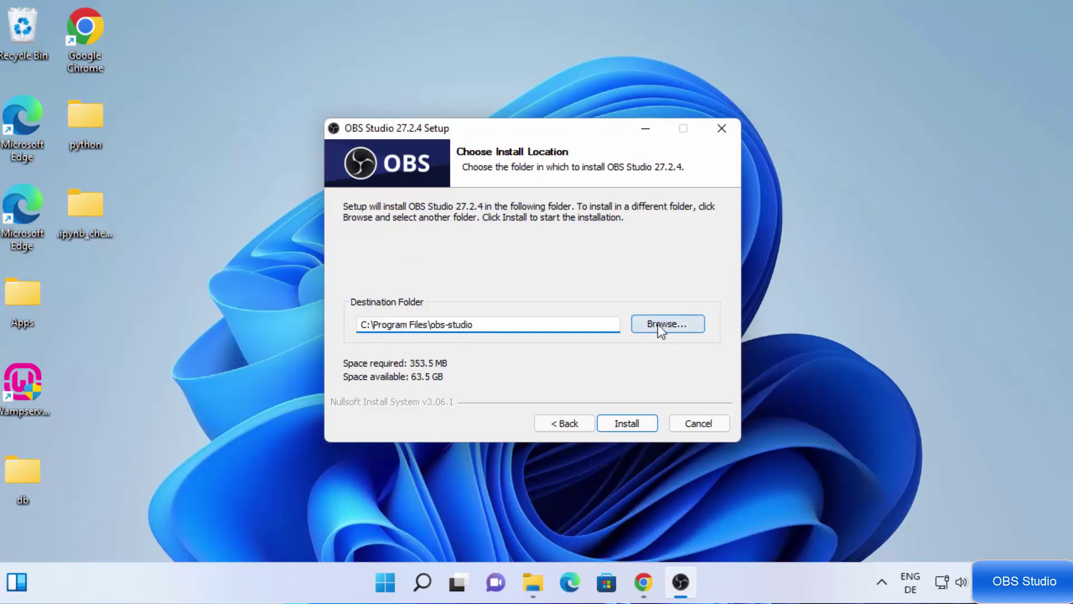
left_click_drag(507, 323, 321, 327)
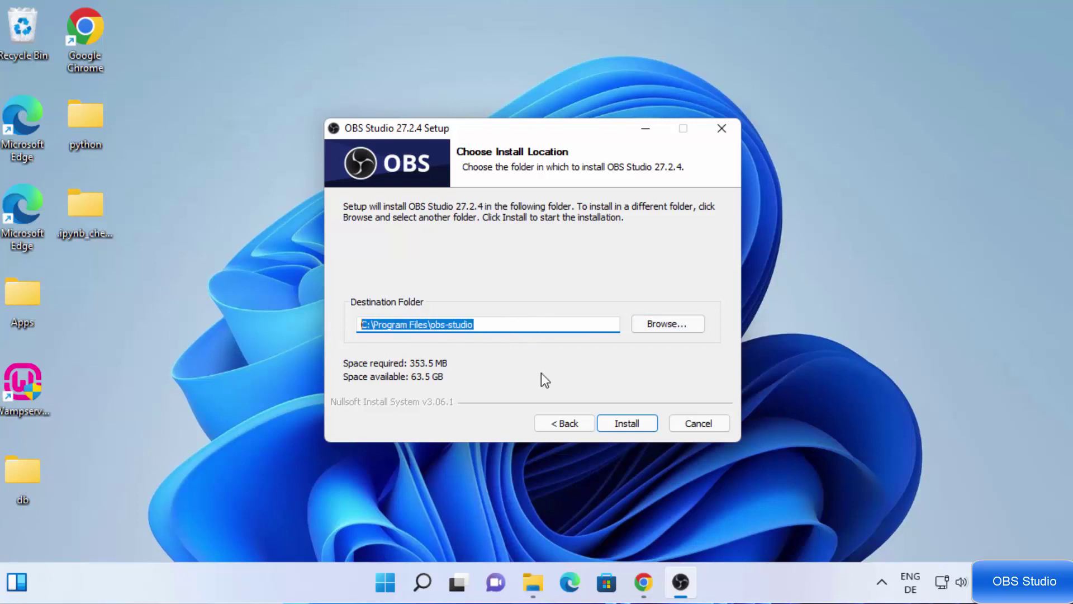
left_click(638, 423)
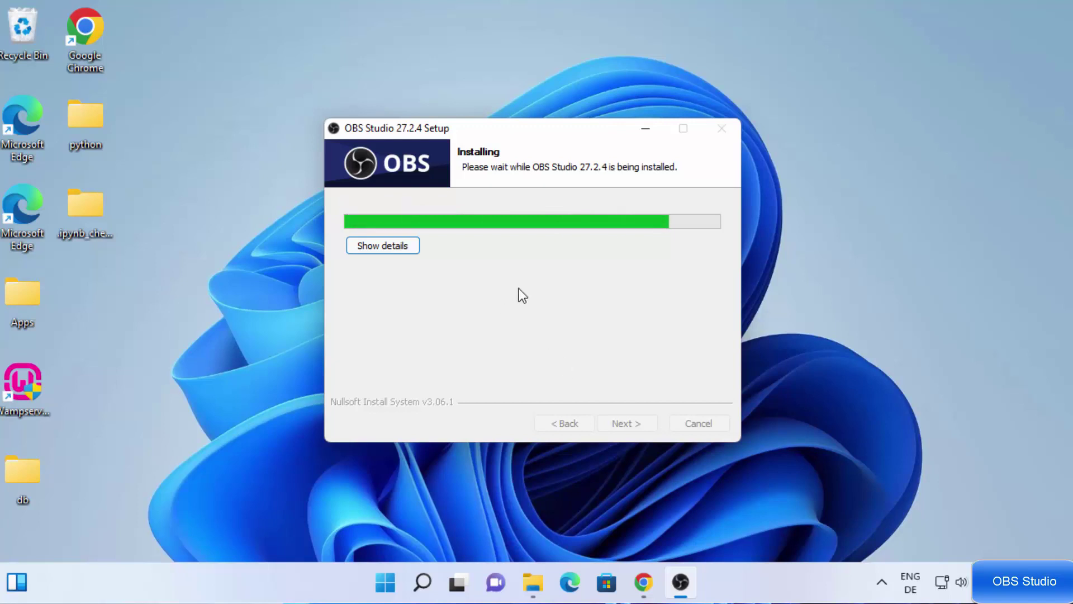
left_click(391, 259)
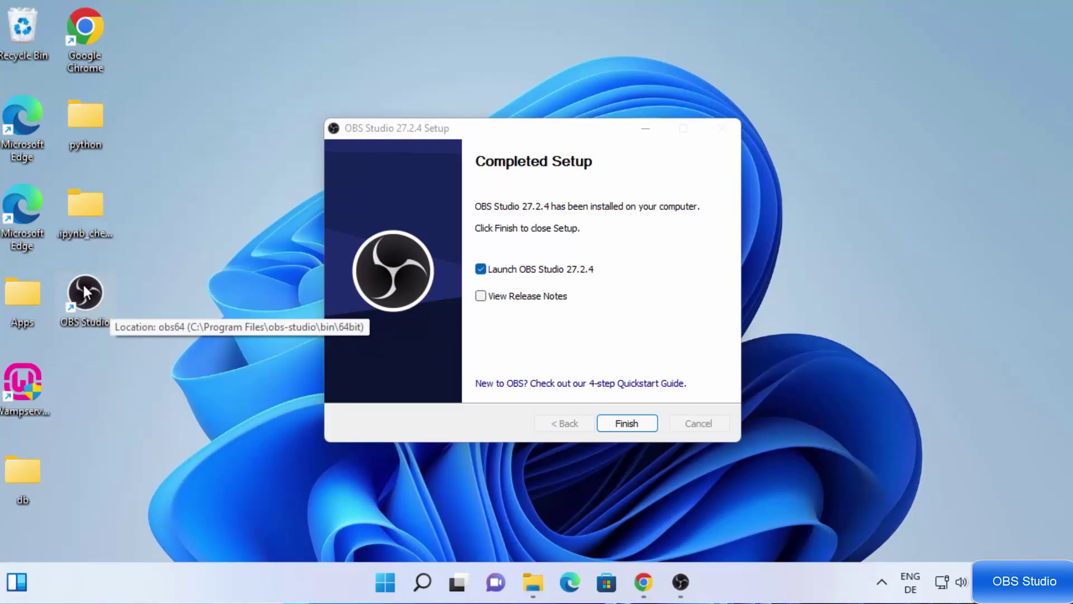
left_click(622, 423)
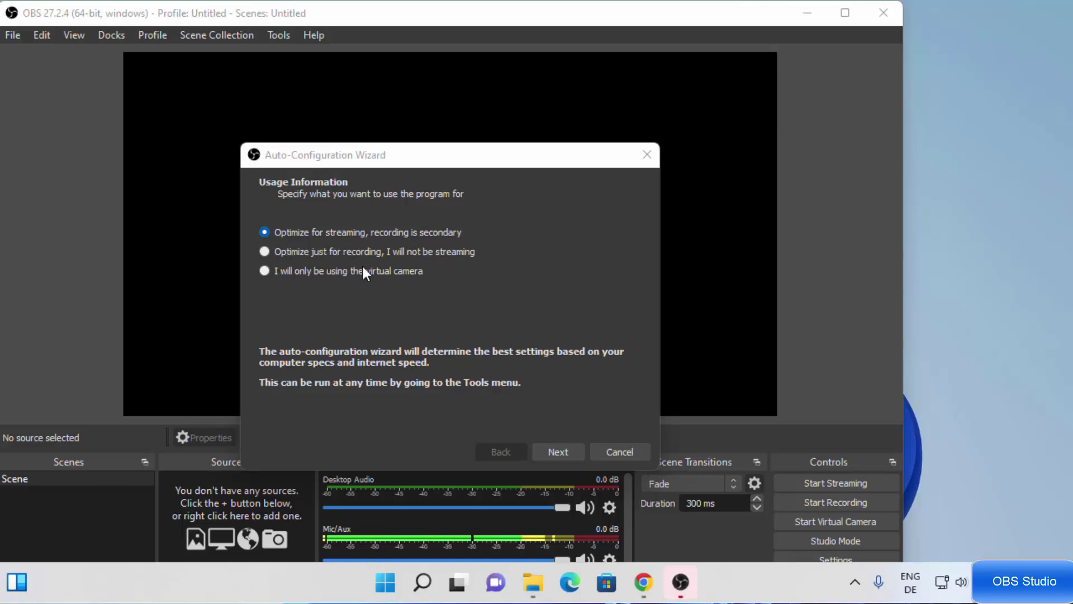
Step: Auto-configure OBS just for recording with a 1920x1080 canvas and 60 or 30 FPS preferring 60, and apply the suggested settings
left_click(264, 250)
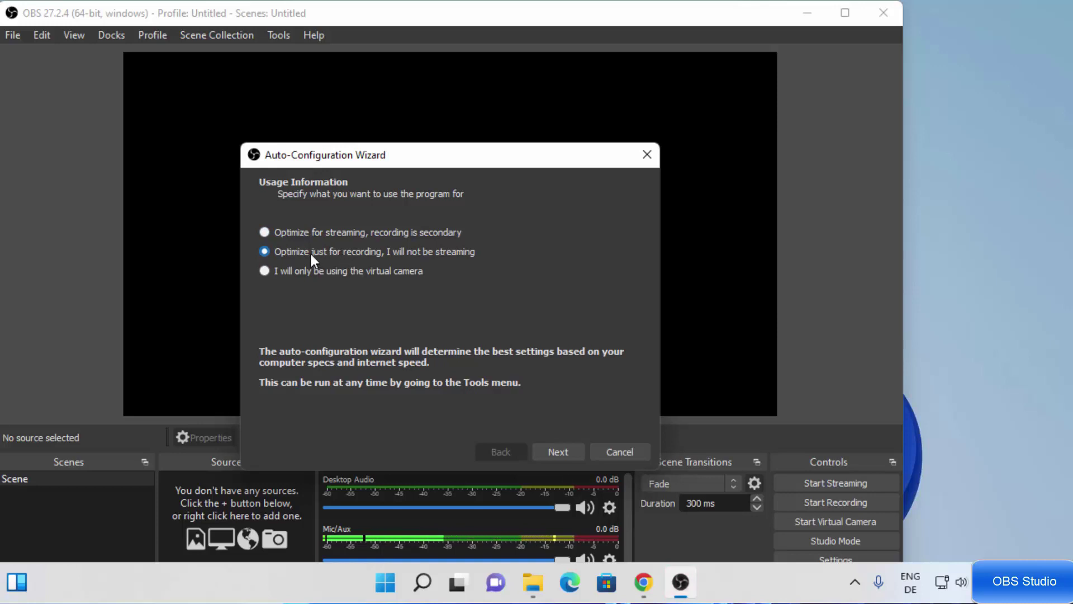
left_click(550, 453)
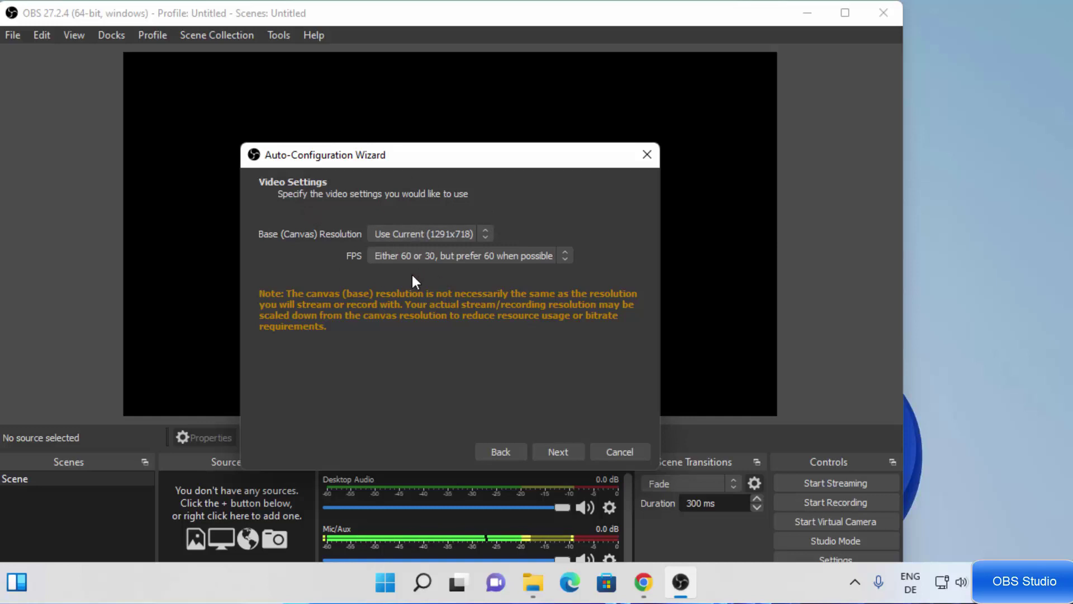
left_click(404, 235)
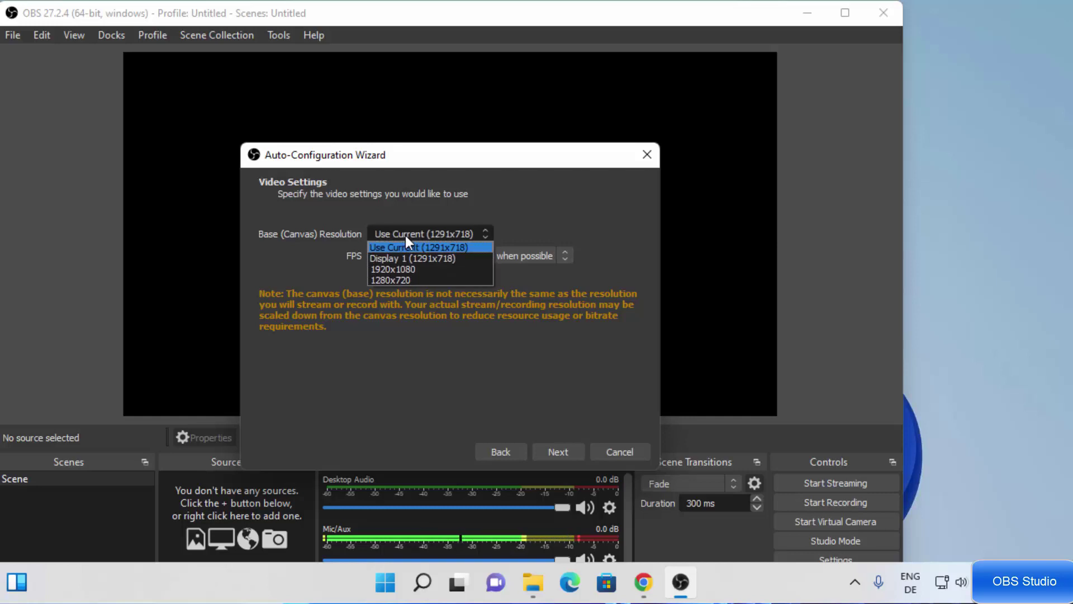
left_click(384, 271)
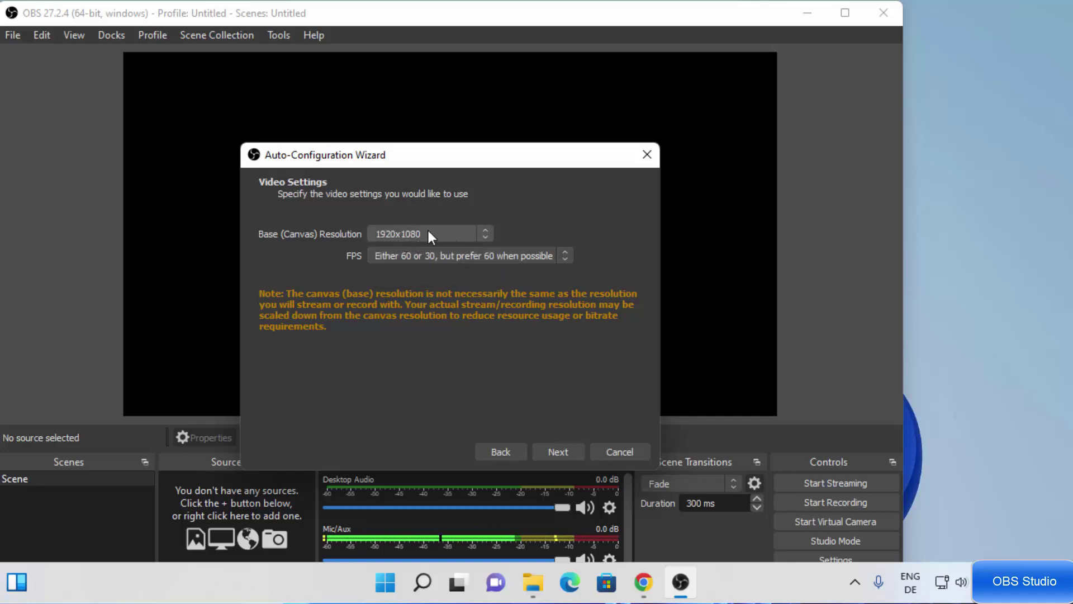
left_click(405, 255)
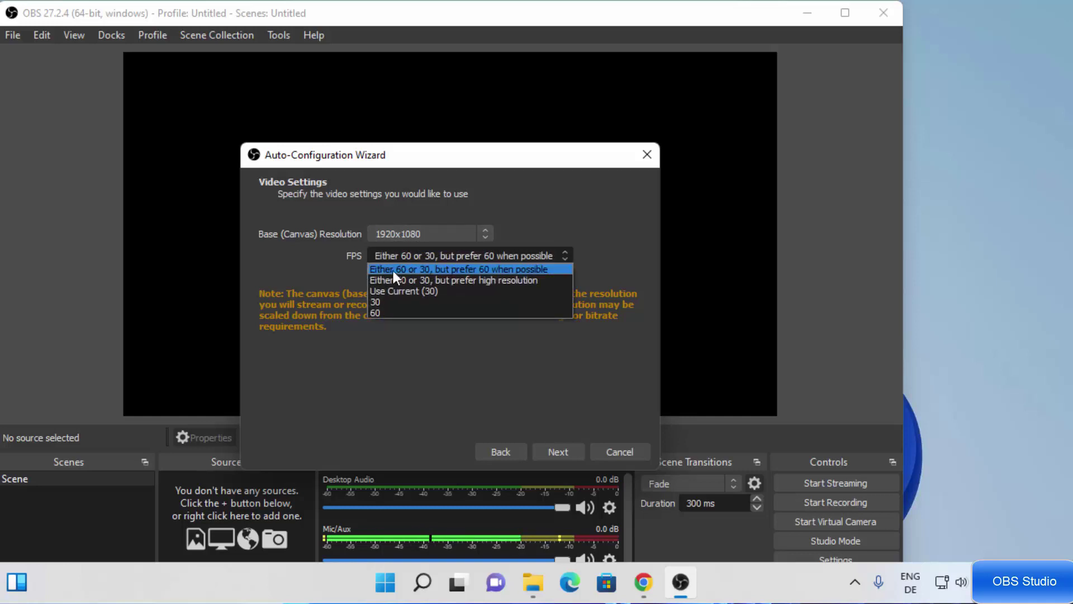
left_click(393, 271)
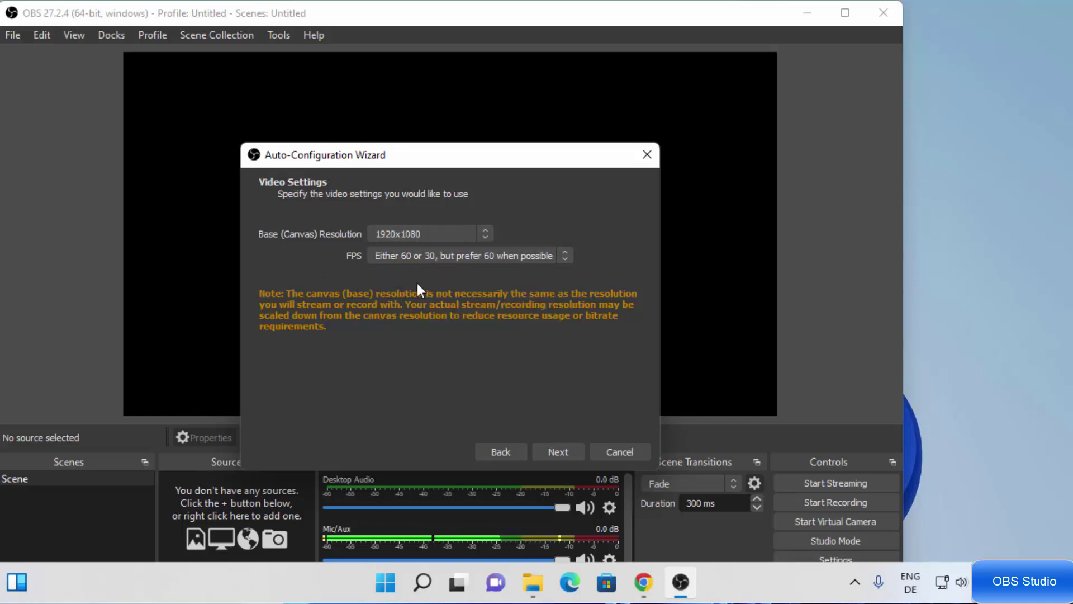
left_click(557, 452)
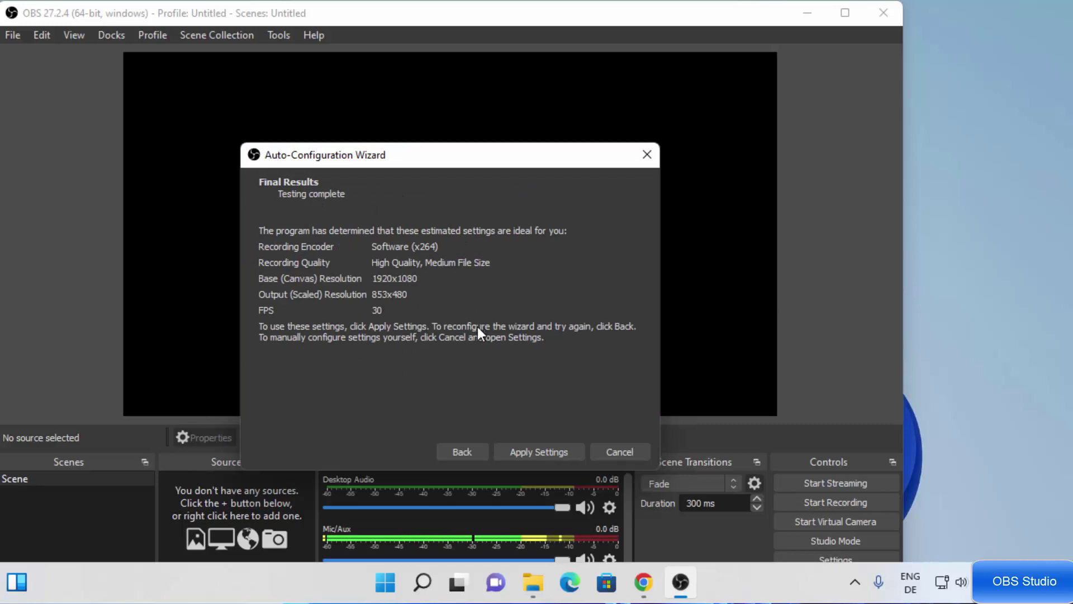
left_click(522, 454)
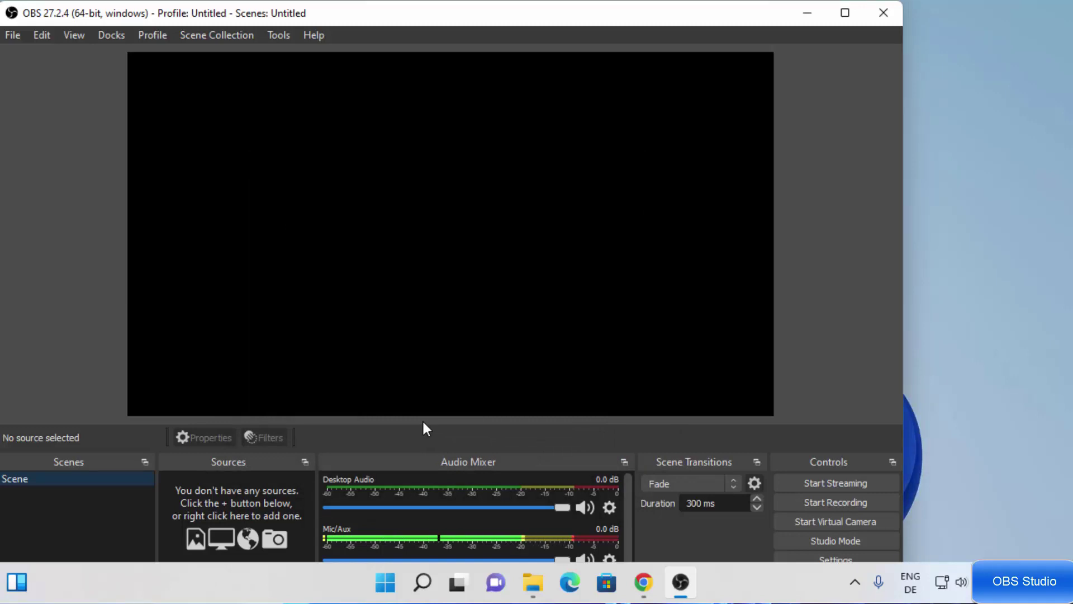
Step: Add a new Display Capture source named Display Capture 1 to the scene
right_click(254, 494)
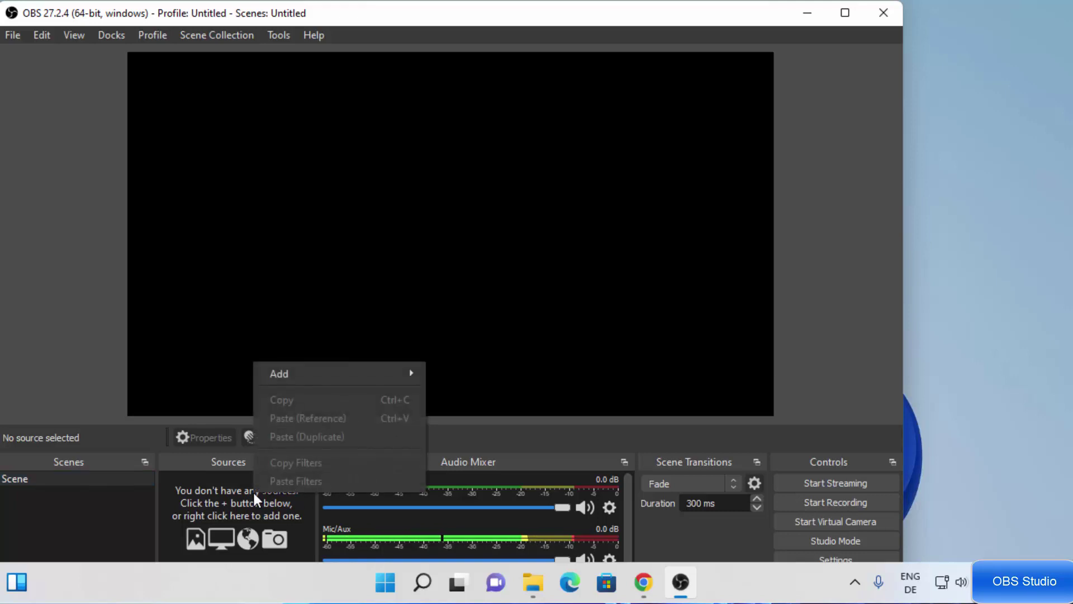
left_click(223, 495)
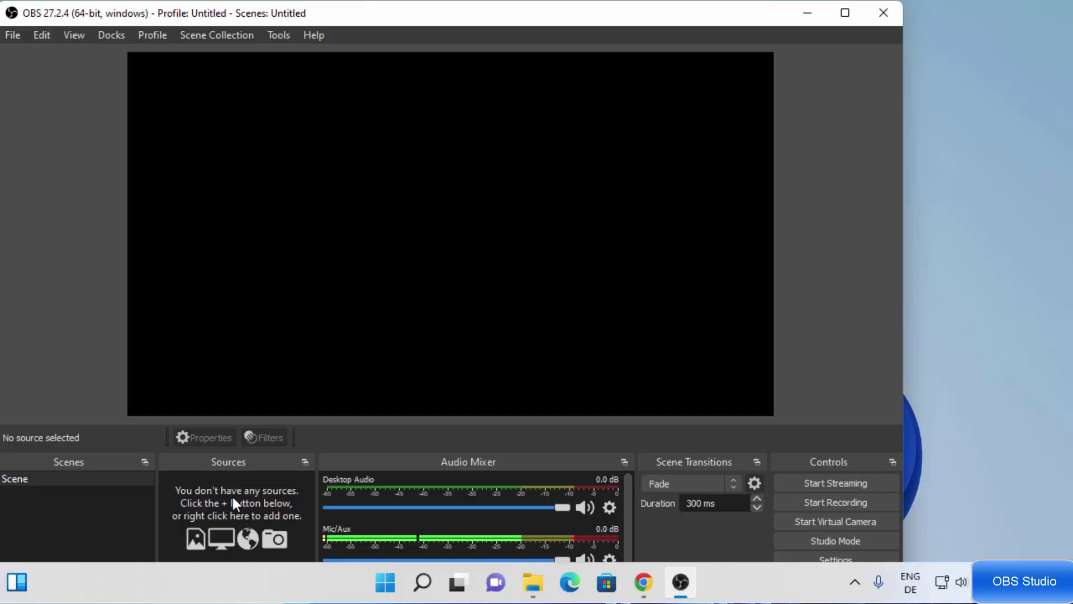
right_click(233, 497)
mouse_move(296, 378)
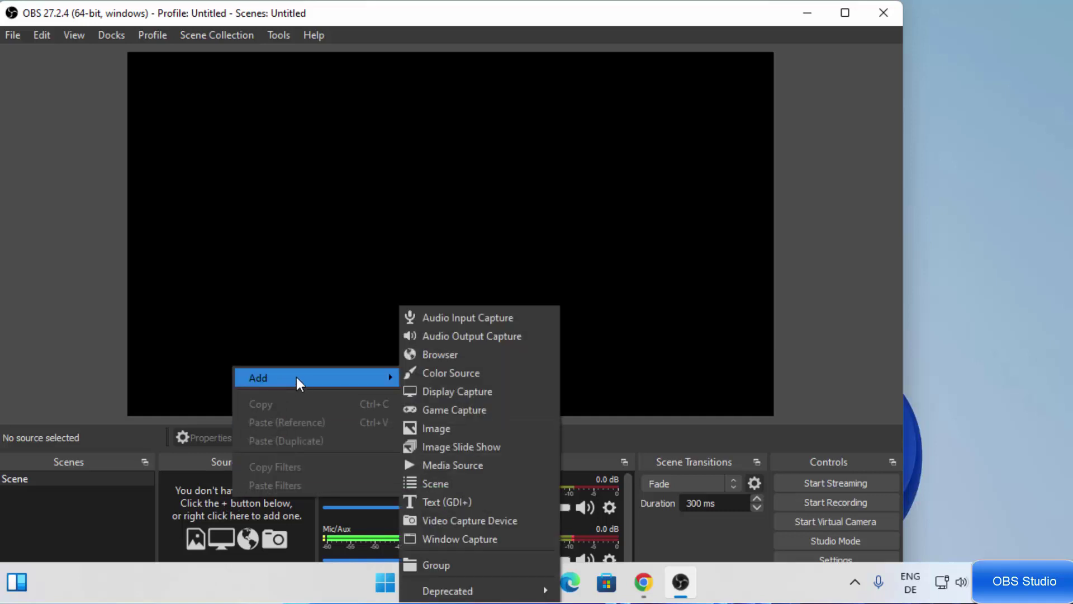
left_click(457, 391)
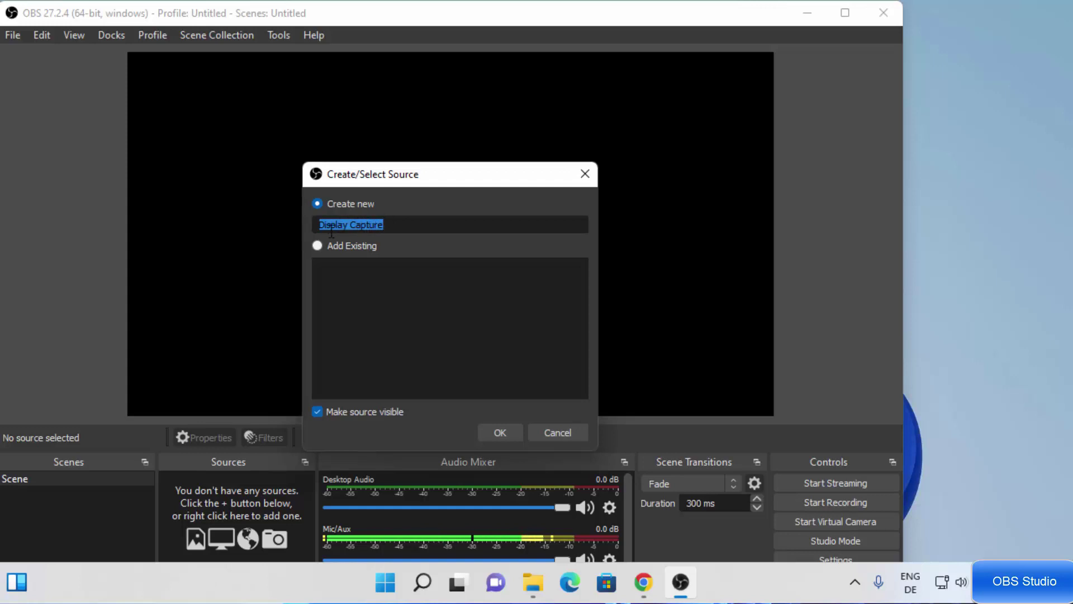
left_click(396, 229)
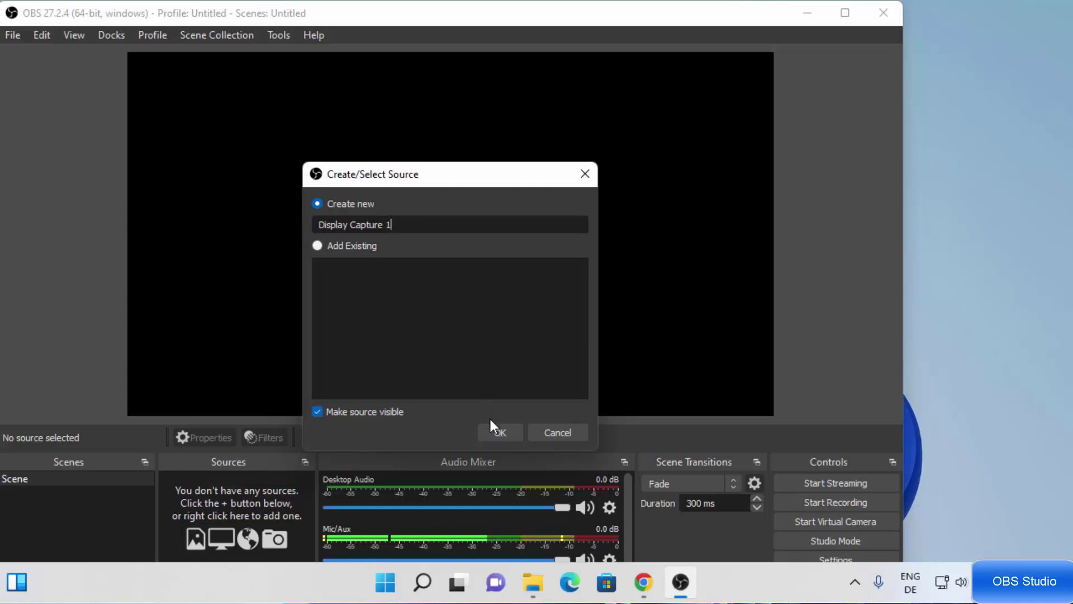
left_click(499, 432)
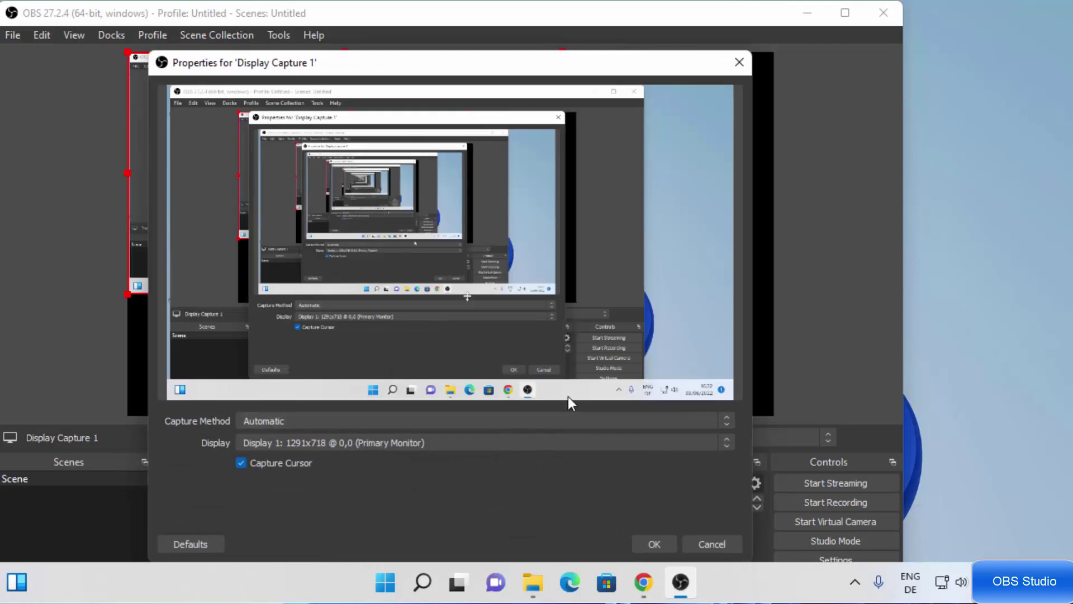
Step: Confirm the Display Capture 1 properties with the Automatic capture method, Display 1 as primary monitor and Capture Cursor enabled
left_click_drag(533, 65, 534, 38)
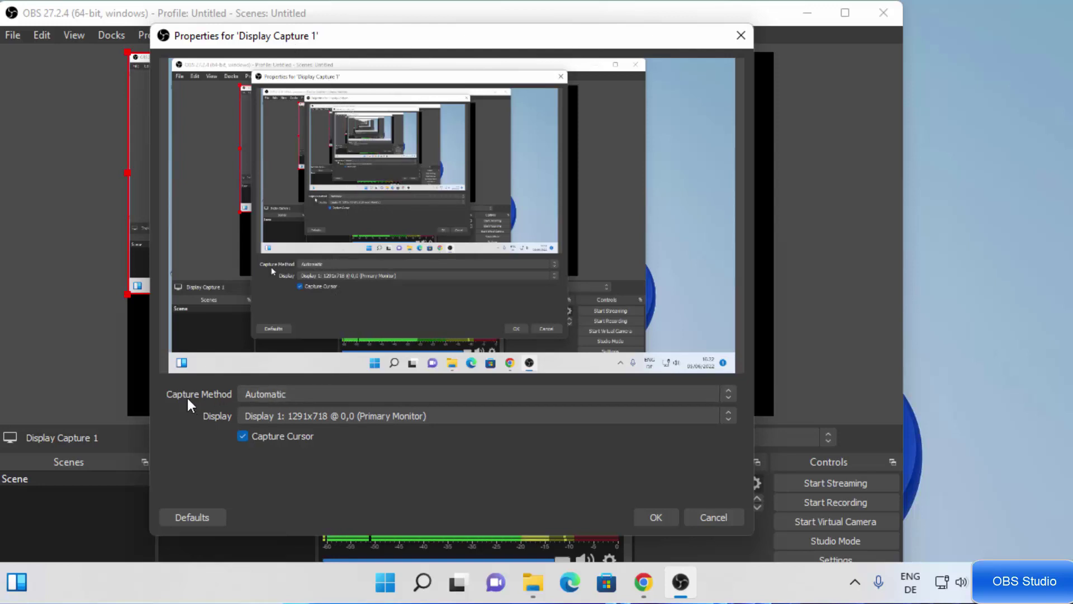
left_click(280, 394)
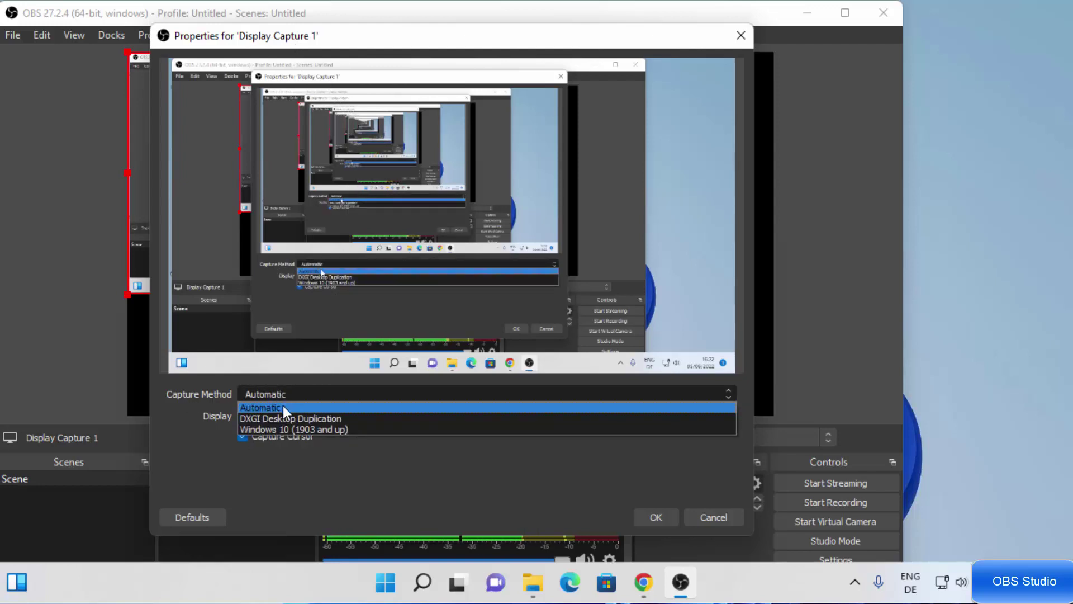
left_click(186, 424)
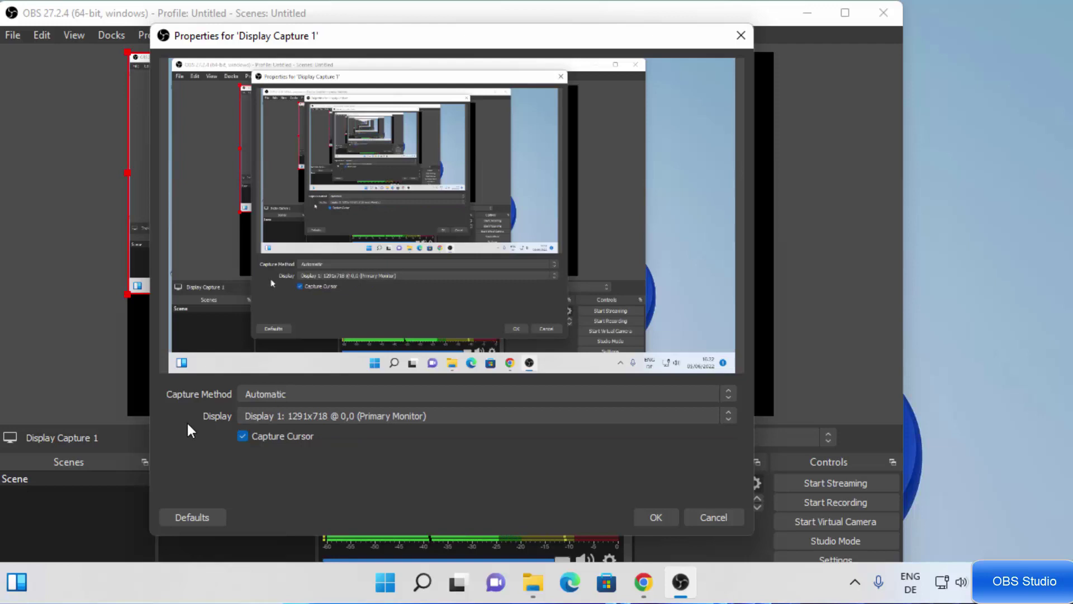
left_click(249, 415)
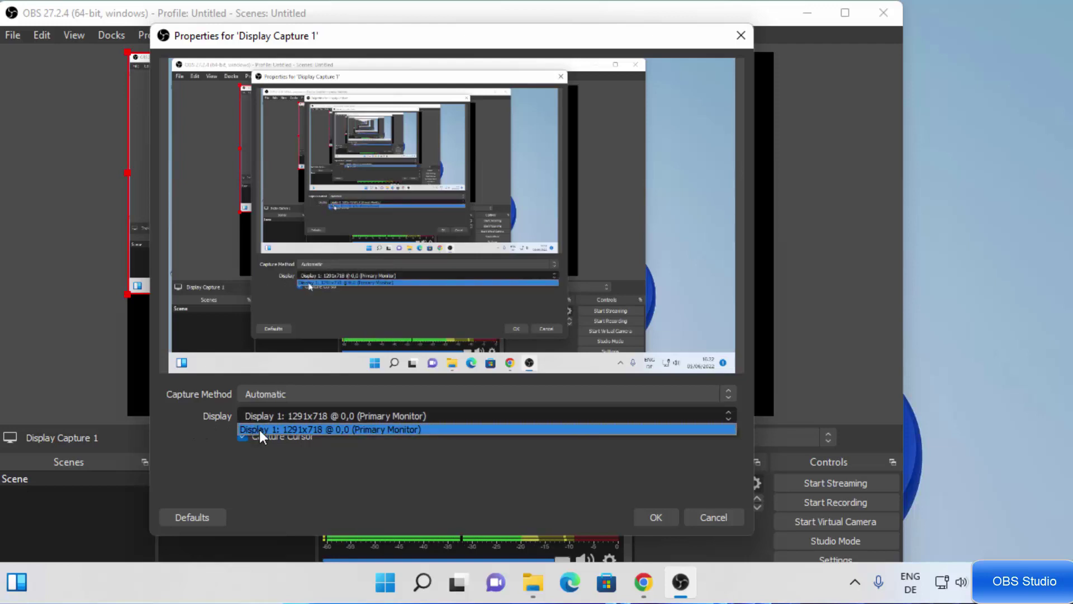
left_click(260, 430)
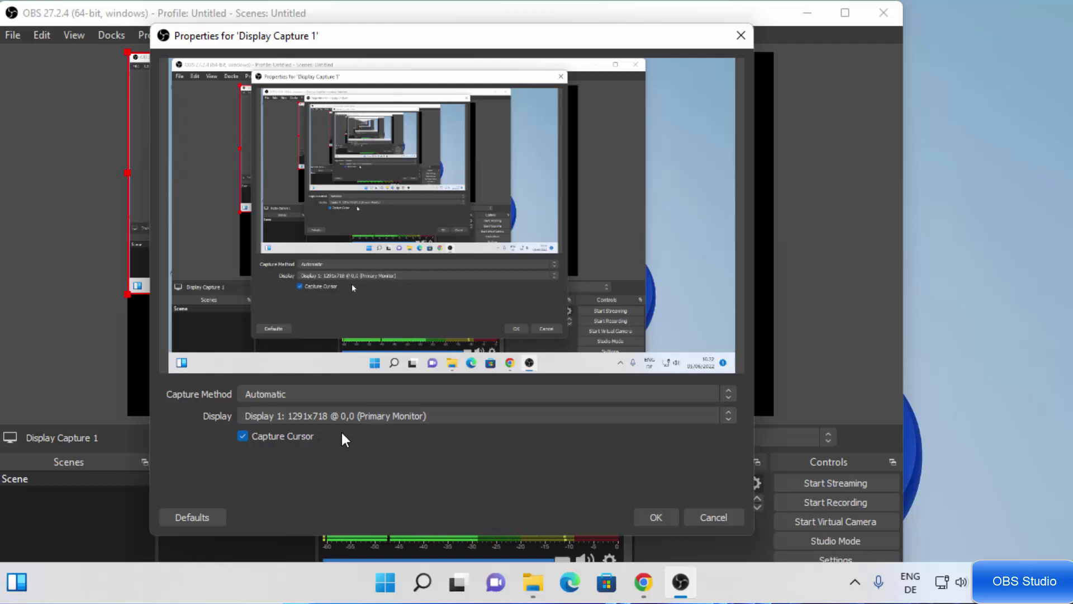
left_click(648, 515)
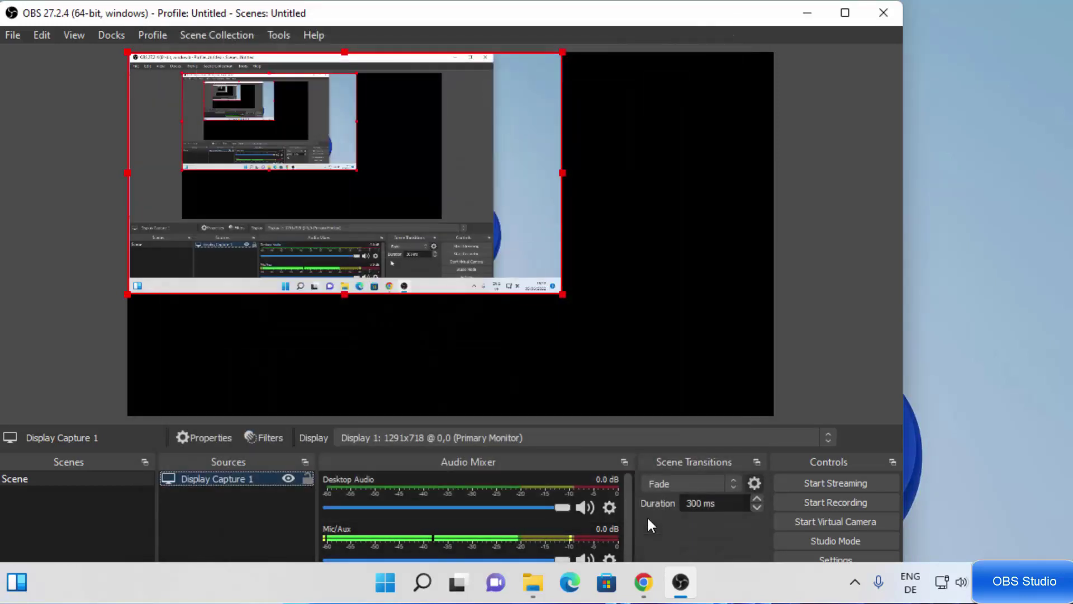
Step: Enlarge the captured display in the preview to fill the canvas and maximize the OBS window
left_click_drag(562, 294, 720, 416)
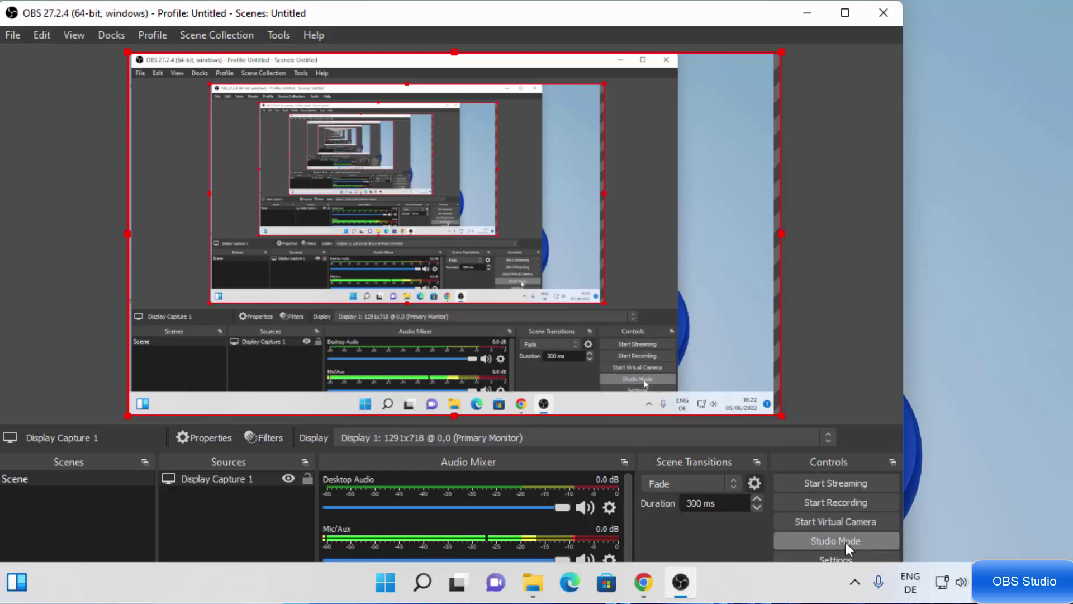
left_click(846, 13)
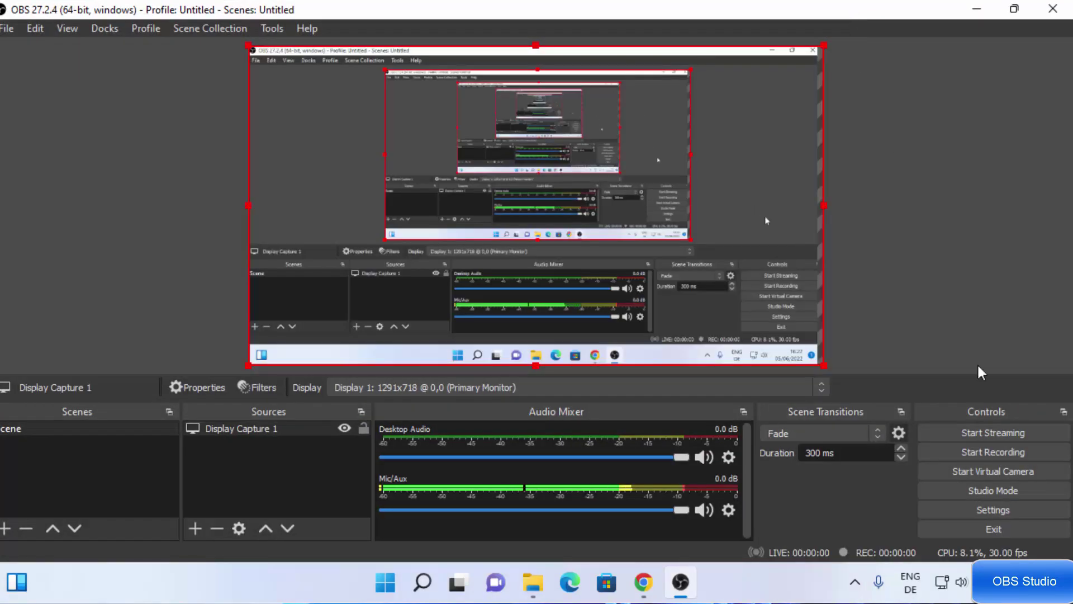
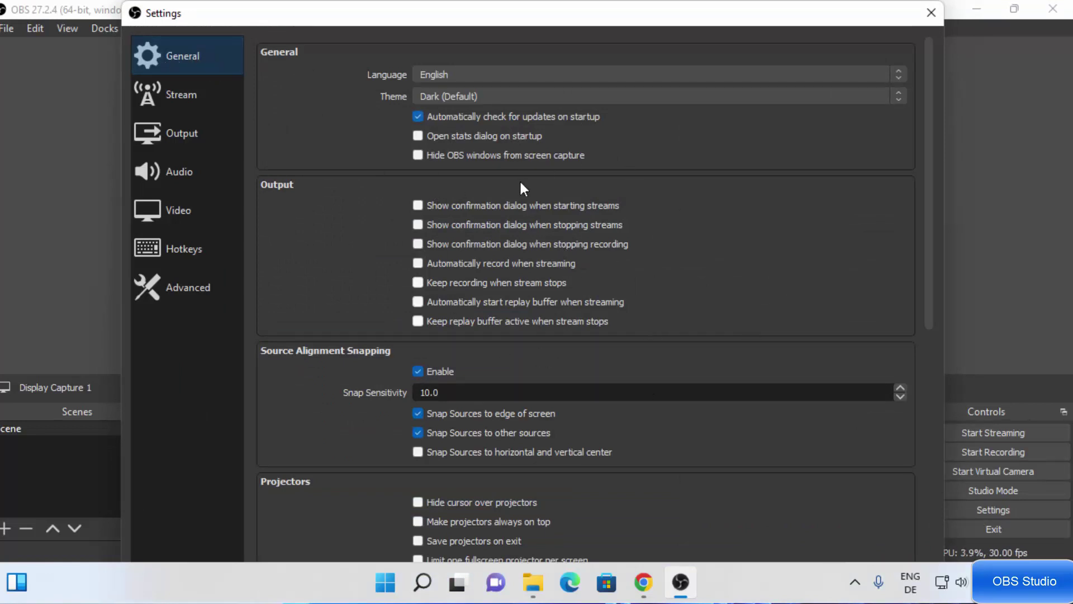
Step: Review the stream settings and the recording path in the output settings, and look at the Videos folder in File Explorer
left_click(187, 95)
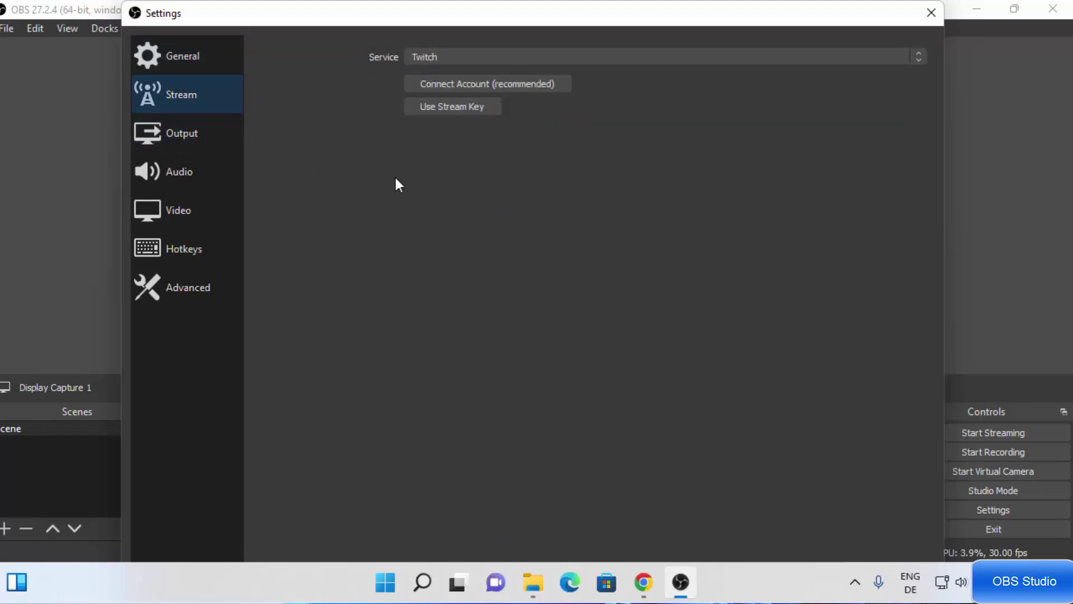
left_click(210, 137)
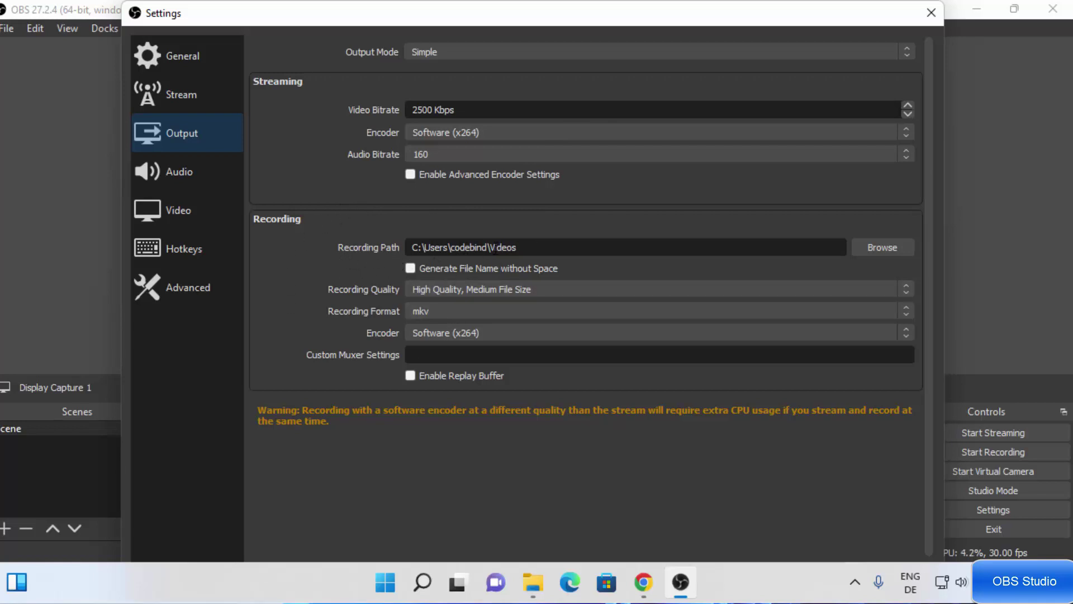
left_click_drag(412, 247, 523, 247)
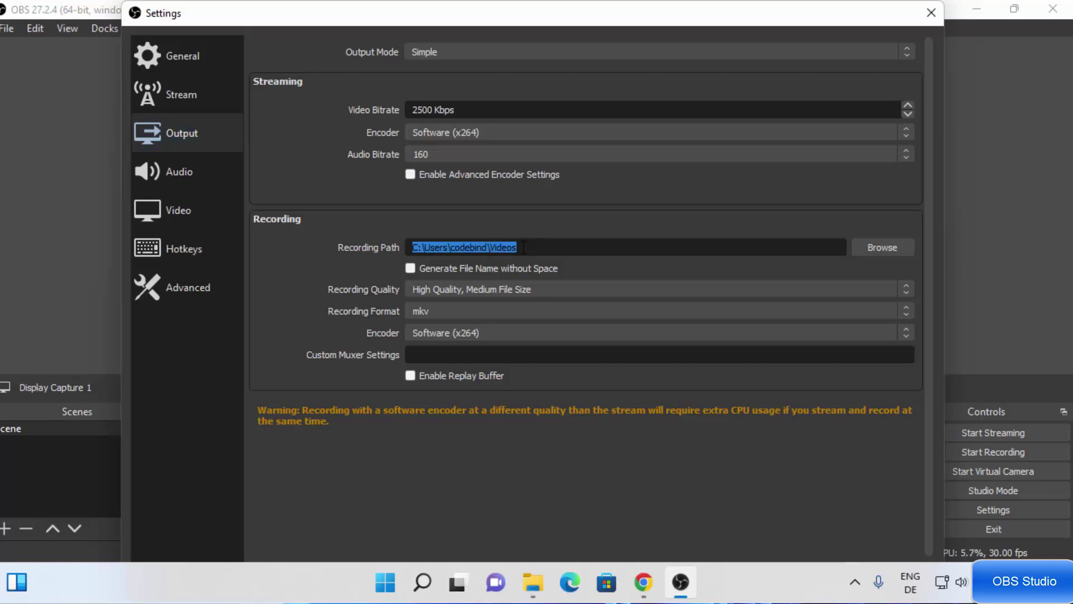
left_click(533, 581)
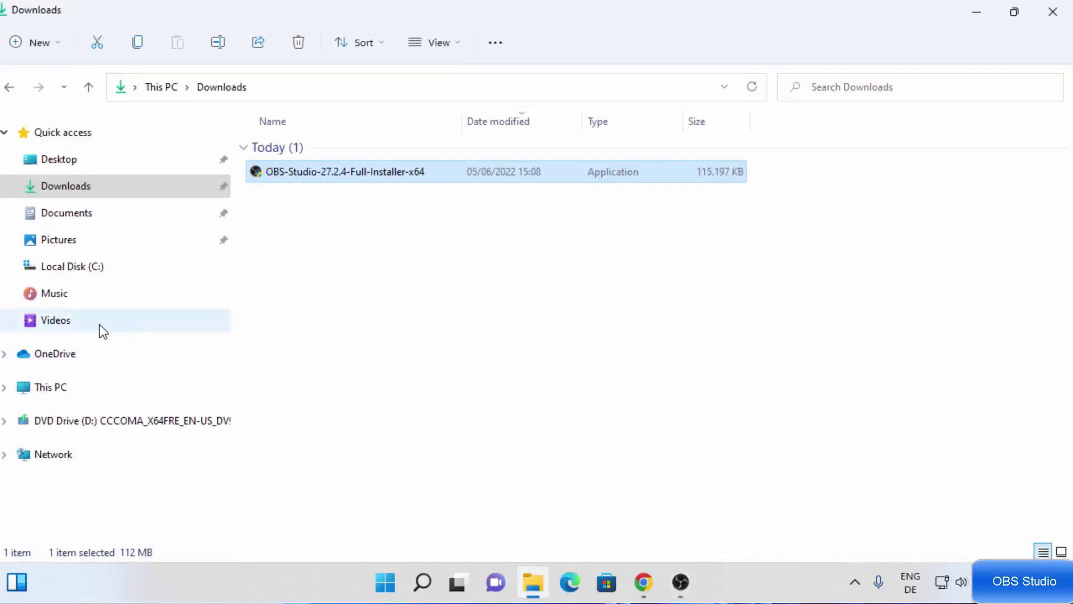
left_click(200, 312)
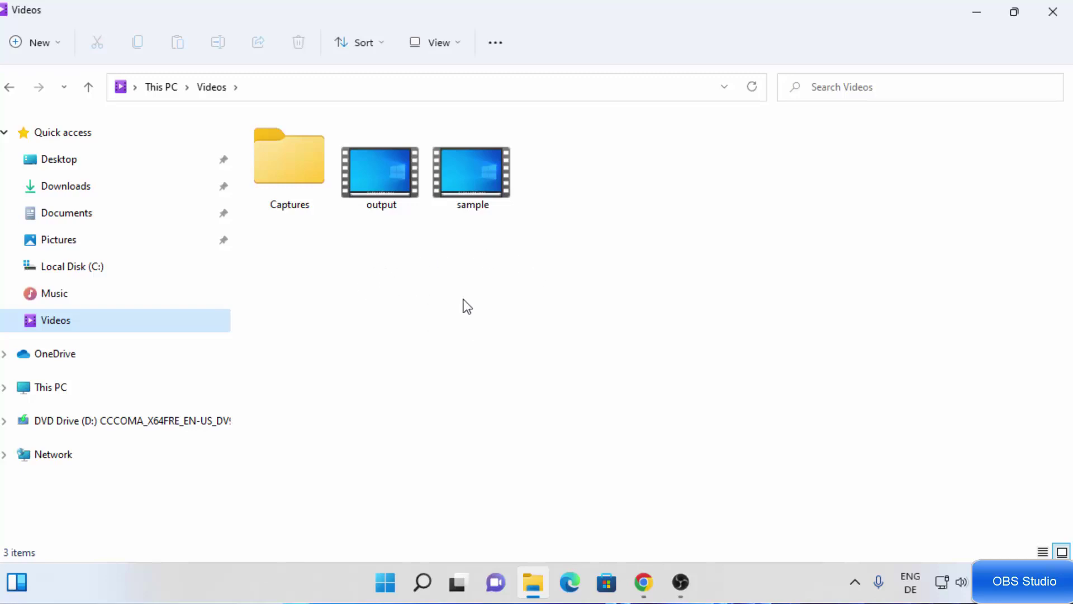
left_click(977, 13)
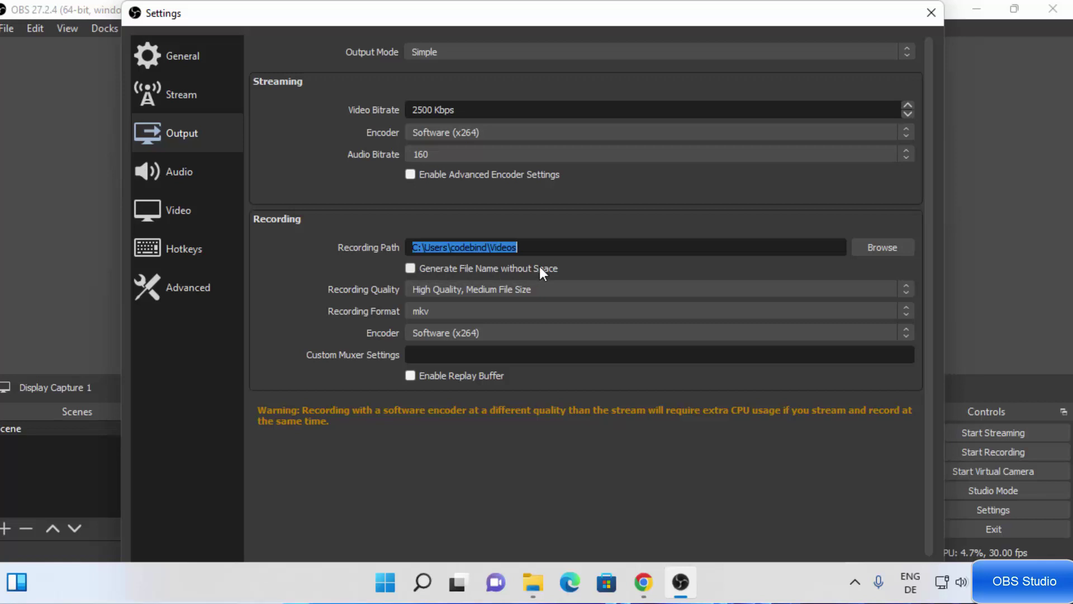
Step: Set recordings to file names without spaces, High Quality, Medium File Size, mp4 format and the Software (x264) encoder
left_click(414, 267)
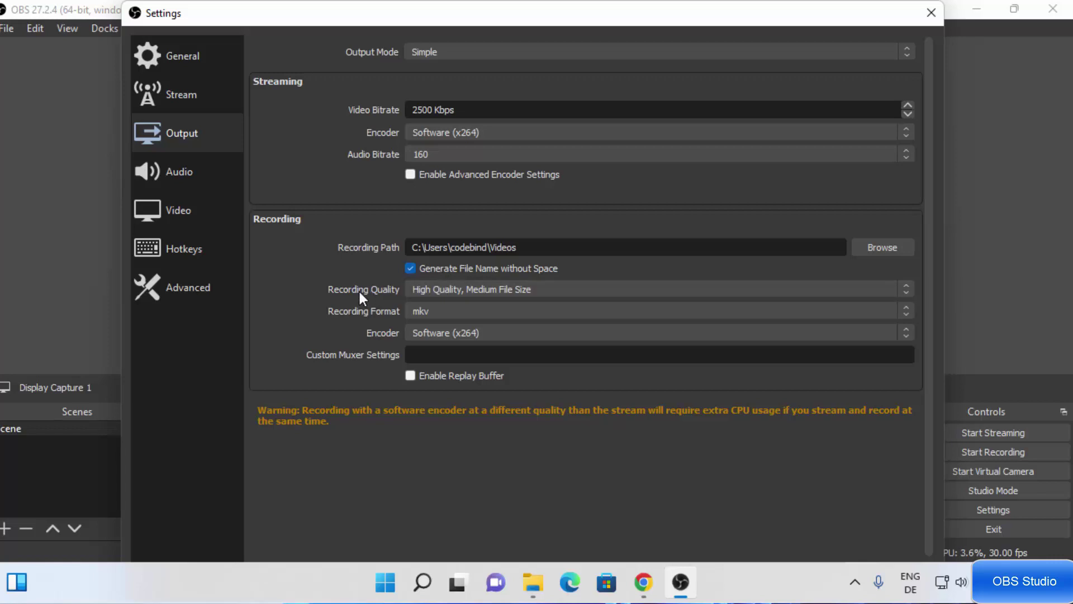
left_click(441, 291)
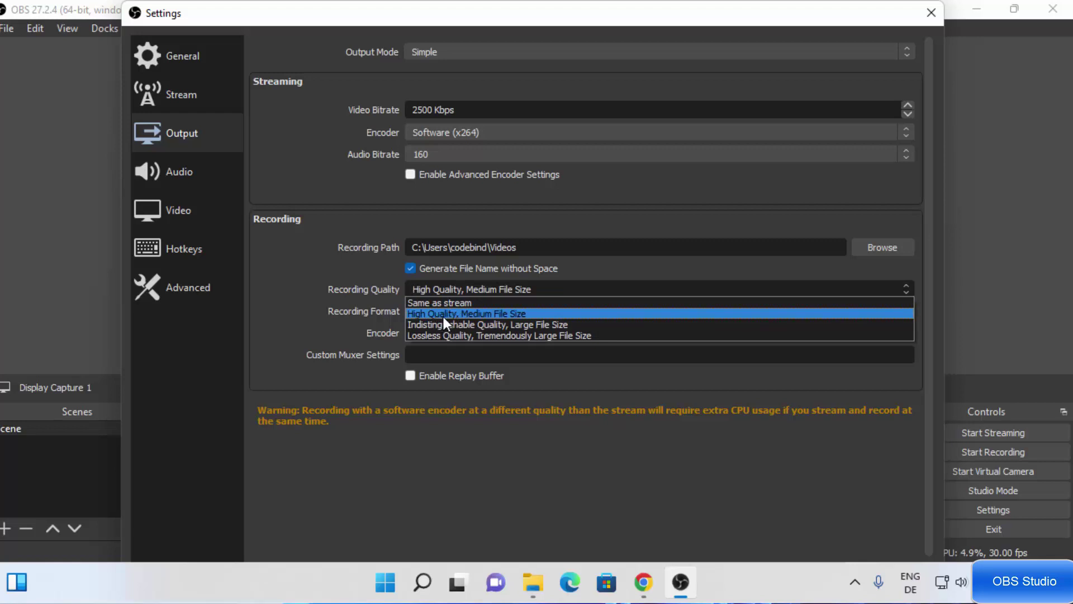
left_click(443, 316)
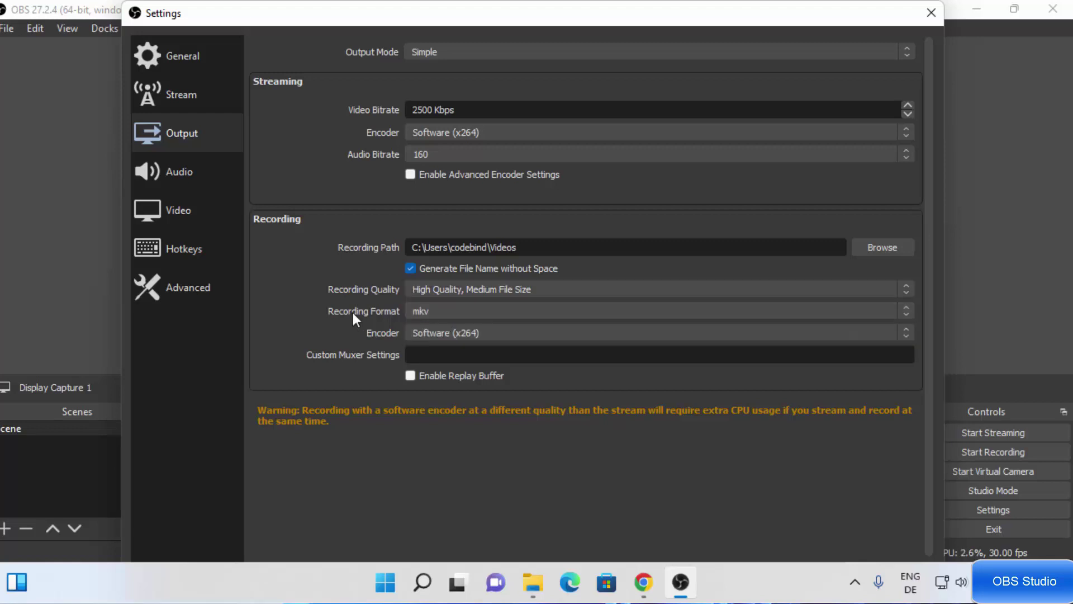
left_click(434, 308)
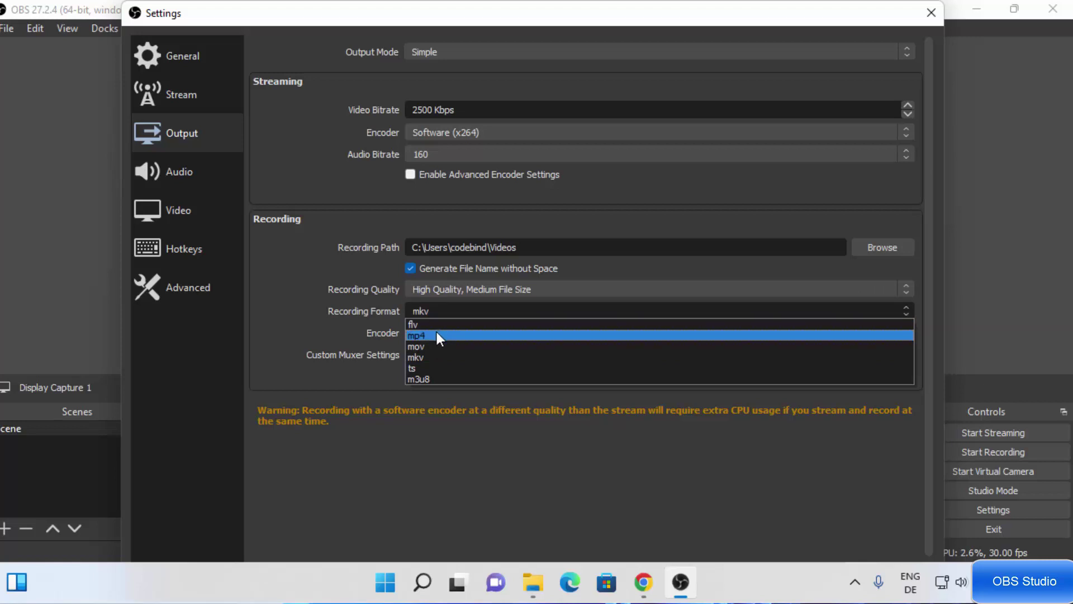
left_click(434, 333)
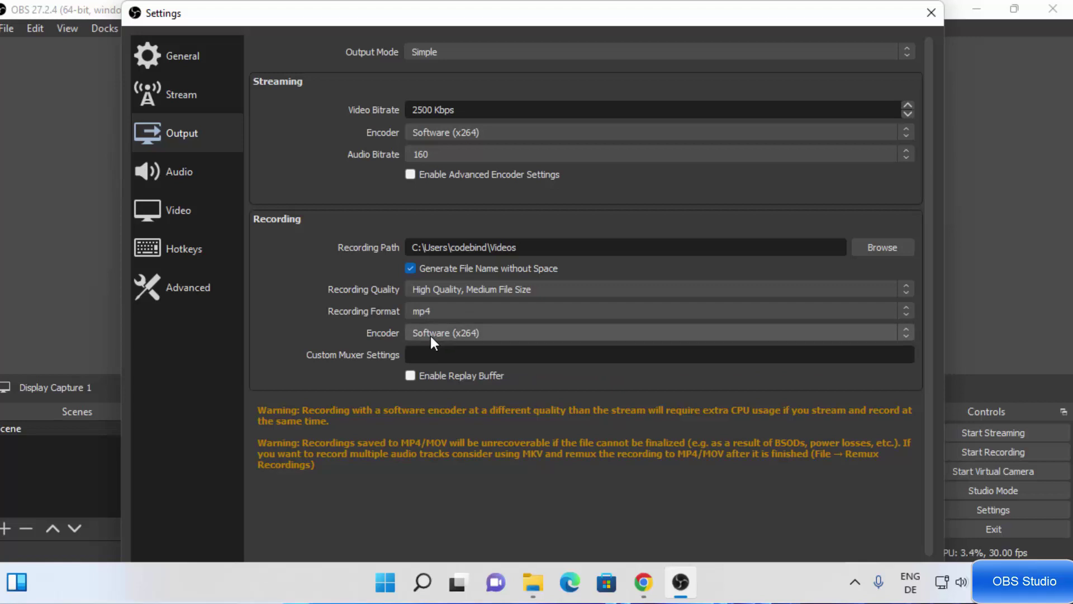
left_click(431, 334)
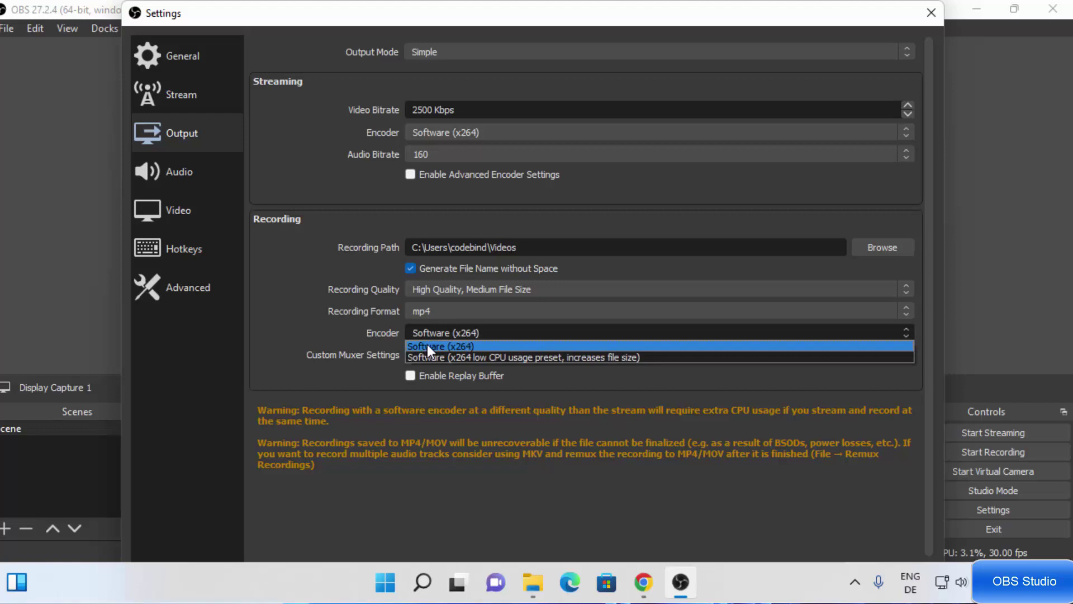
left_click(427, 345)
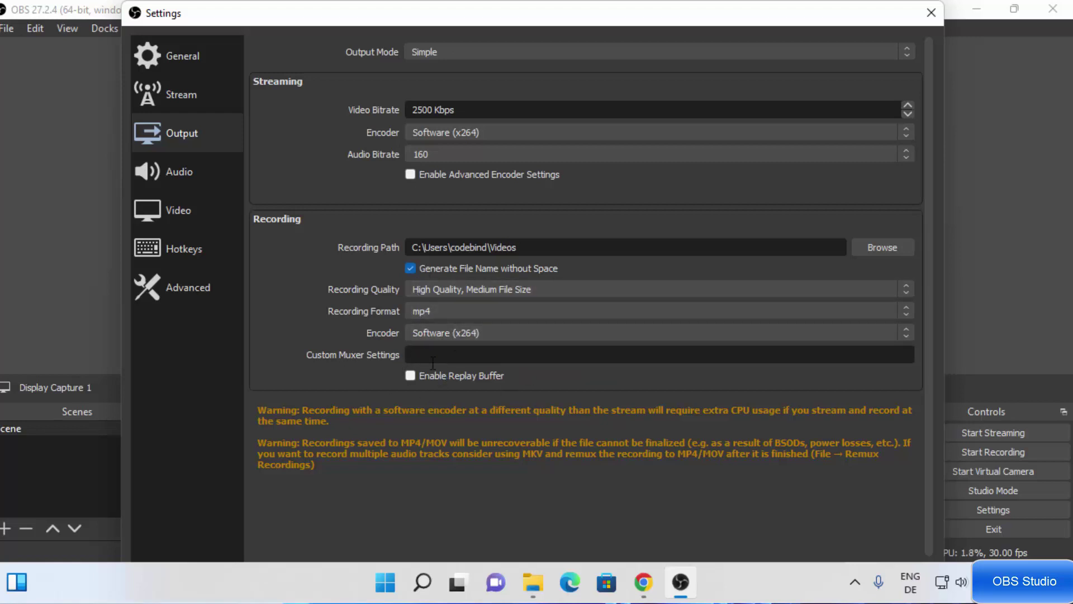
Step: Review the device options for Desktop Audio and Mic/Auxiliary Audio in the audio settings
left_click(177, 179)
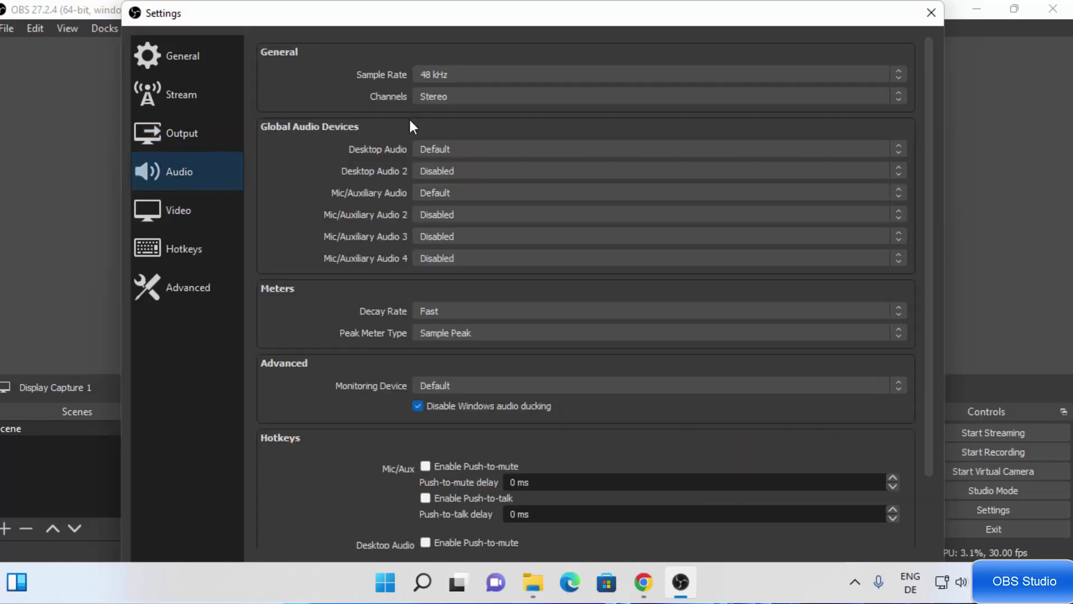
left_click(440, 150)
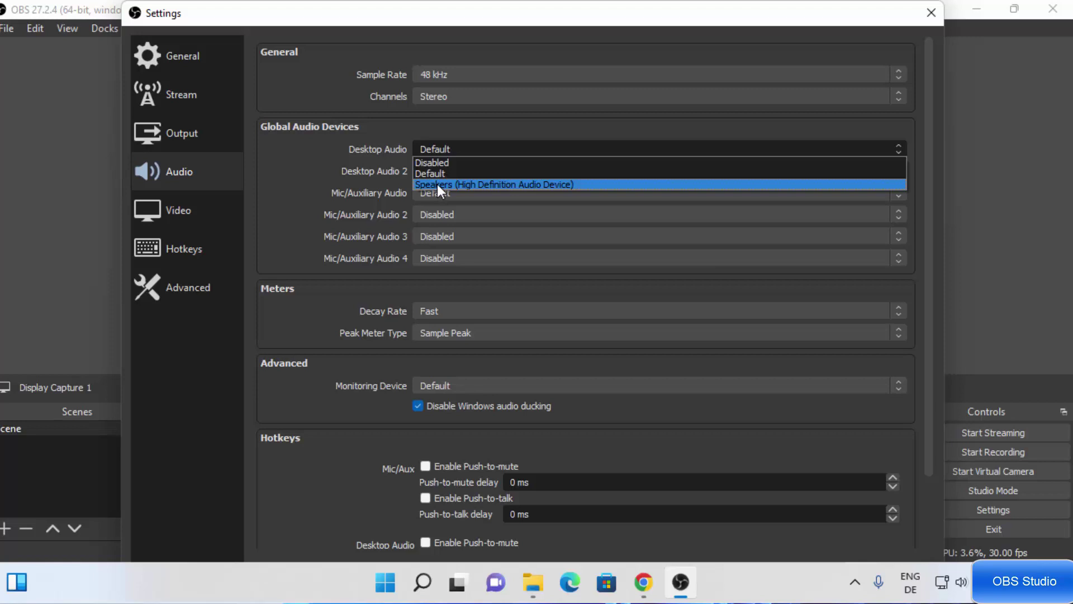
left_click(337, 170)
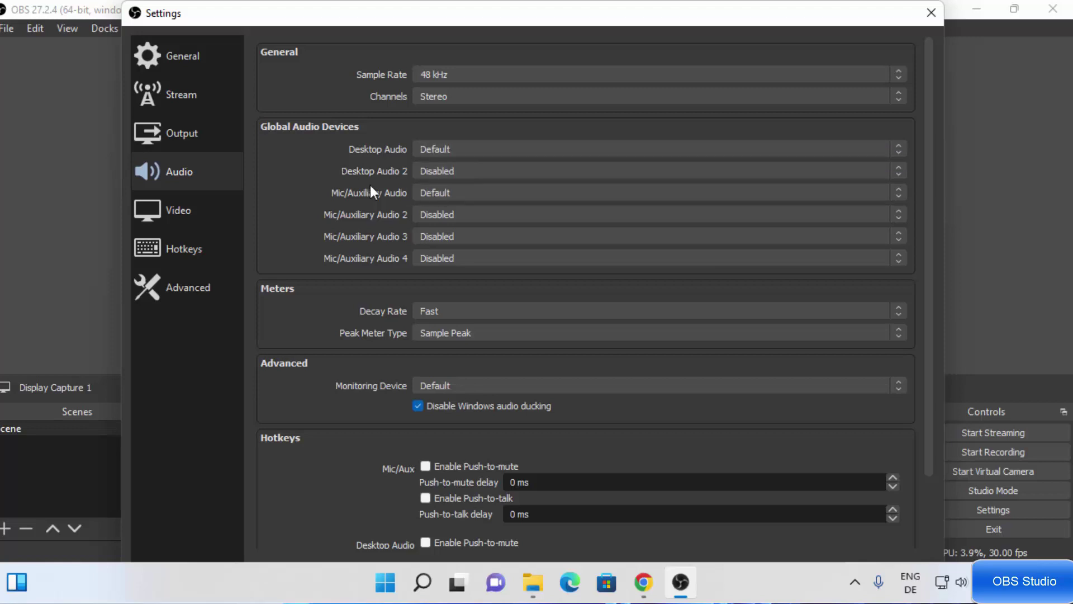
left_click(444, 192)
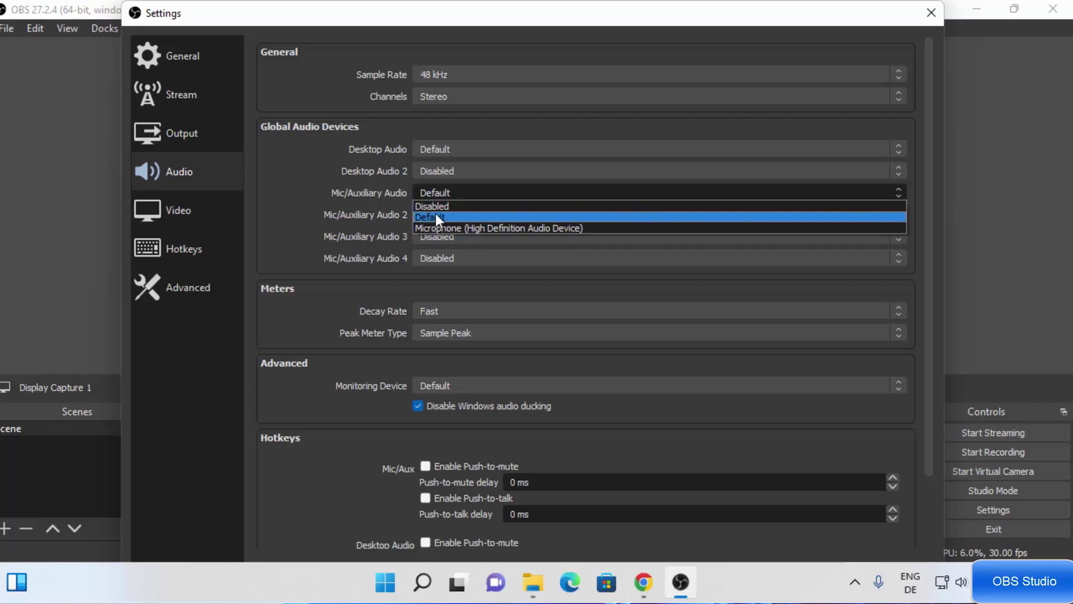
left_click(342, 218)
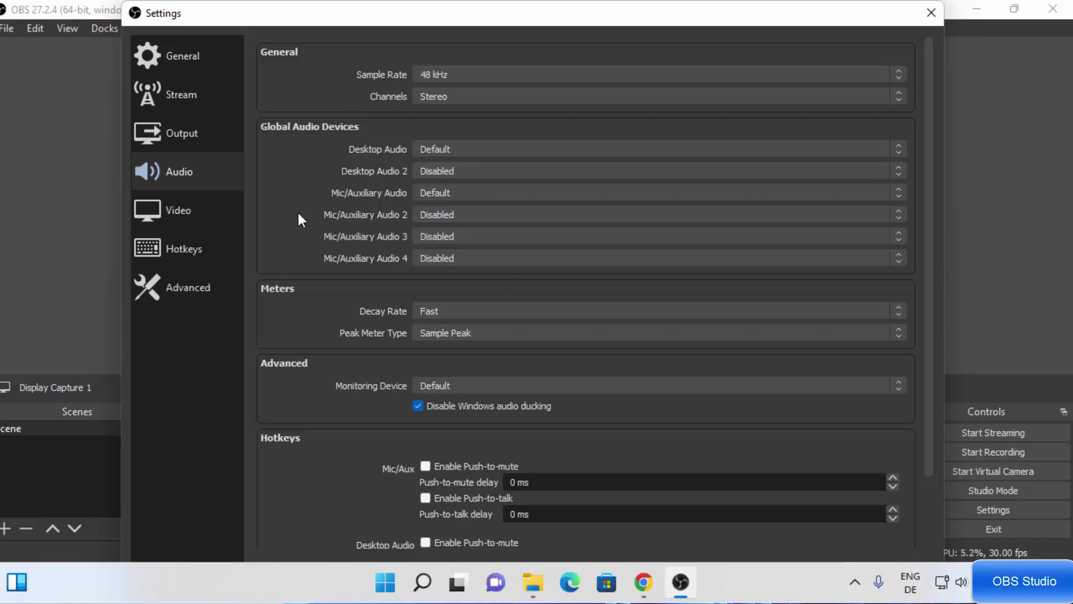
Step: Set the base (canvas) resolution to 1291x718 in the video settings
left_click(189, 210)
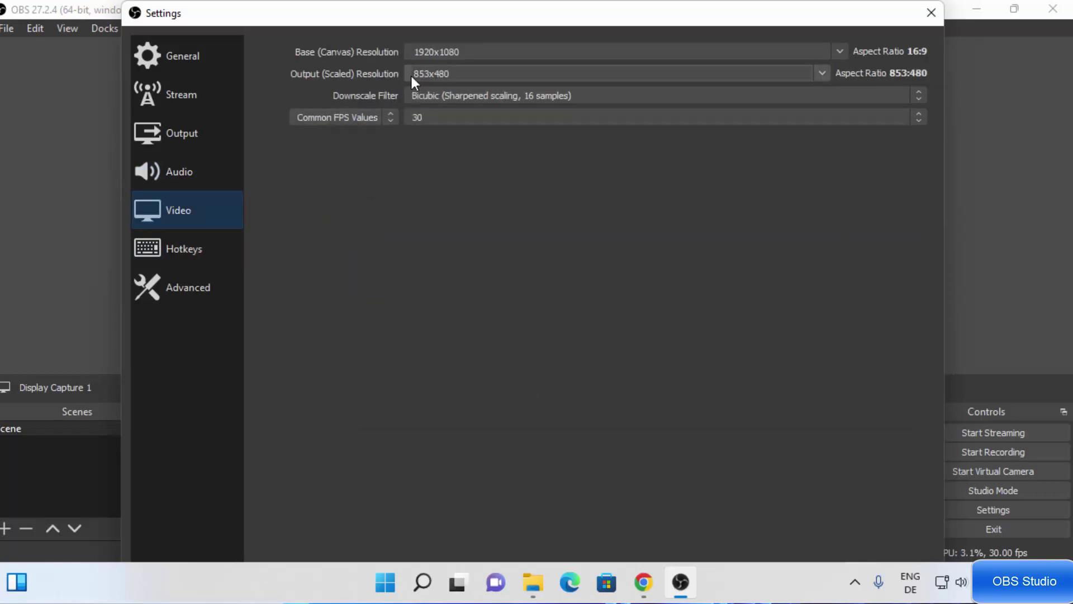
left_click(481, 55)
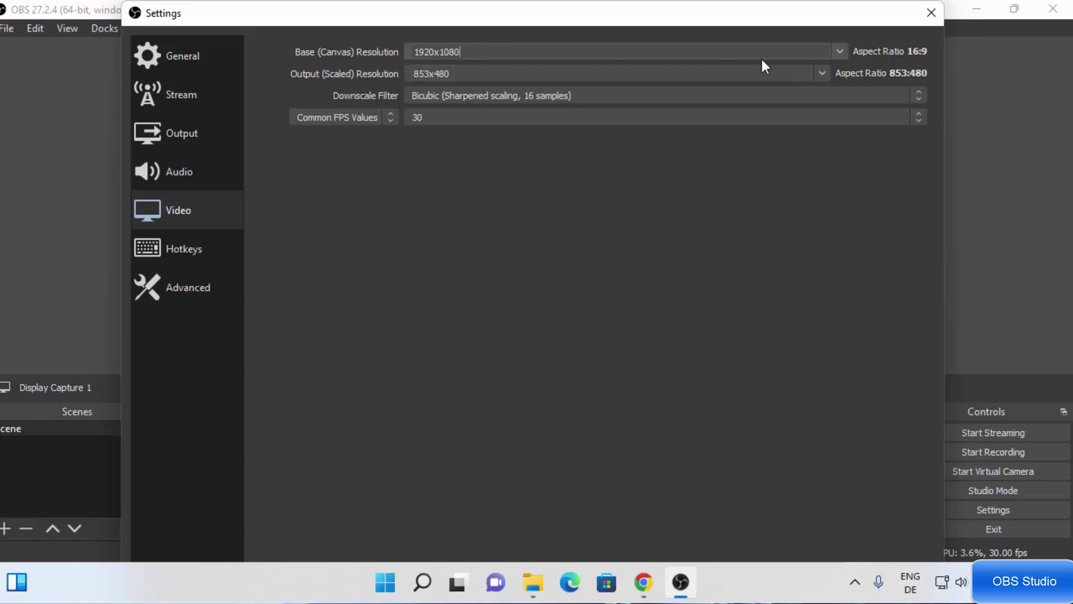
left_click(839, 51)
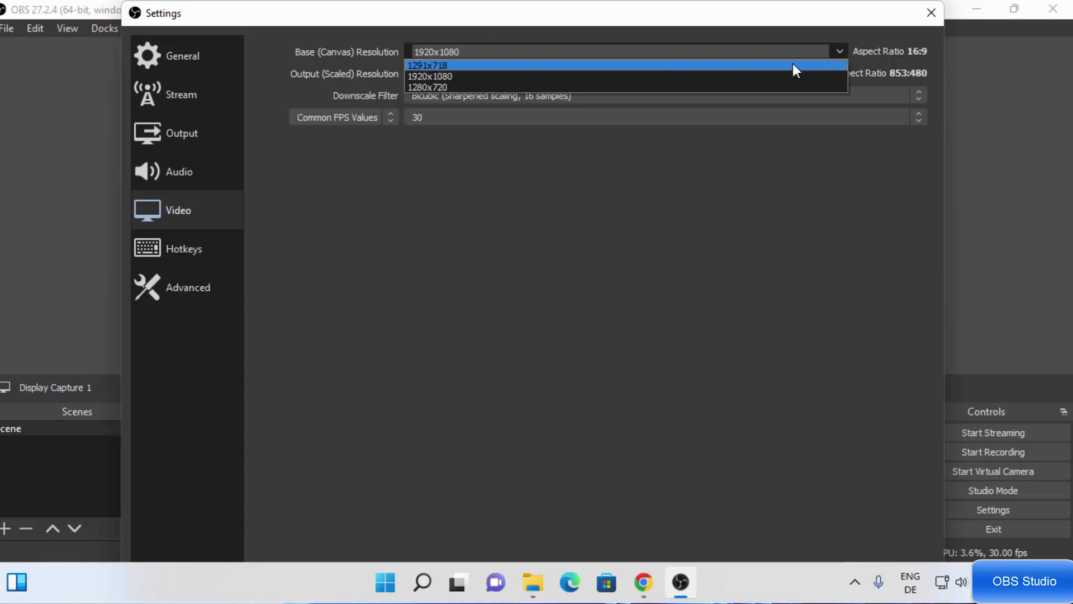
left_click(792, 65)
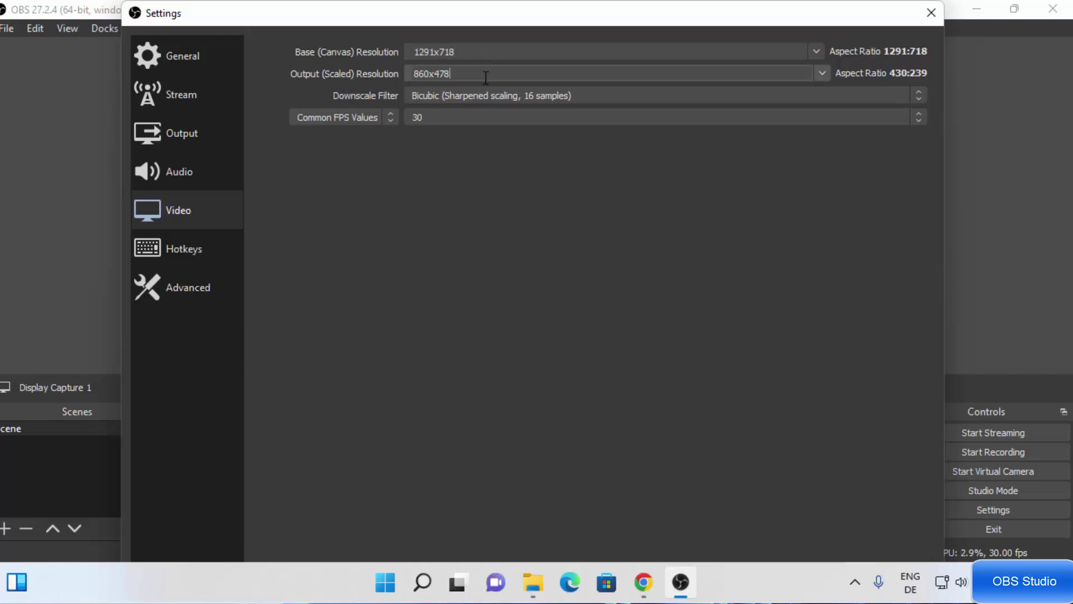
Step: Examine the available output (scaled) resolutions and downscale filters in the video settings
left_click(820, 72)
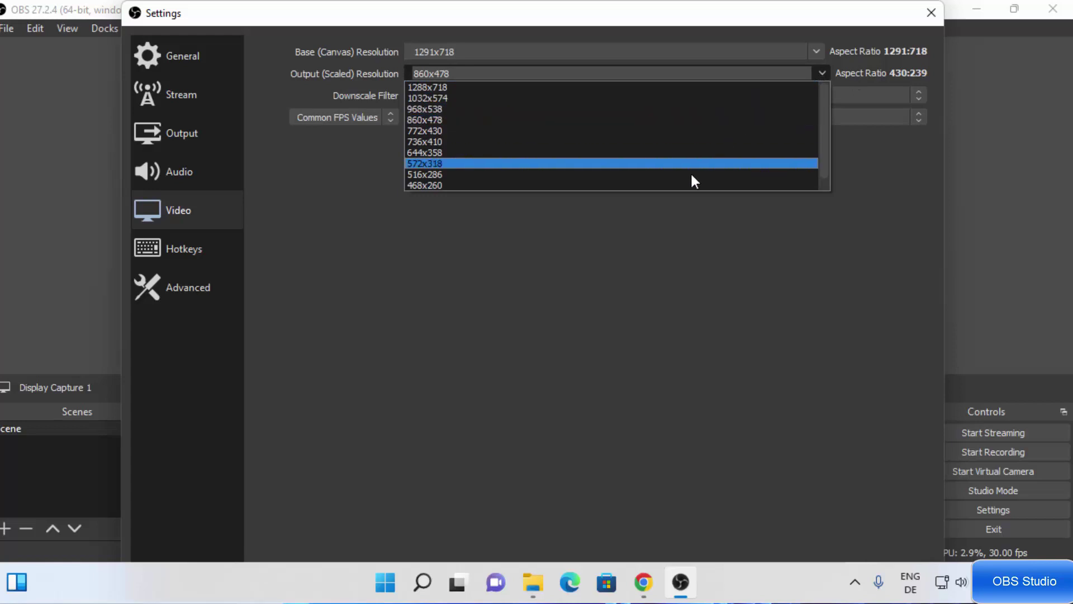
left_click(917, 222)
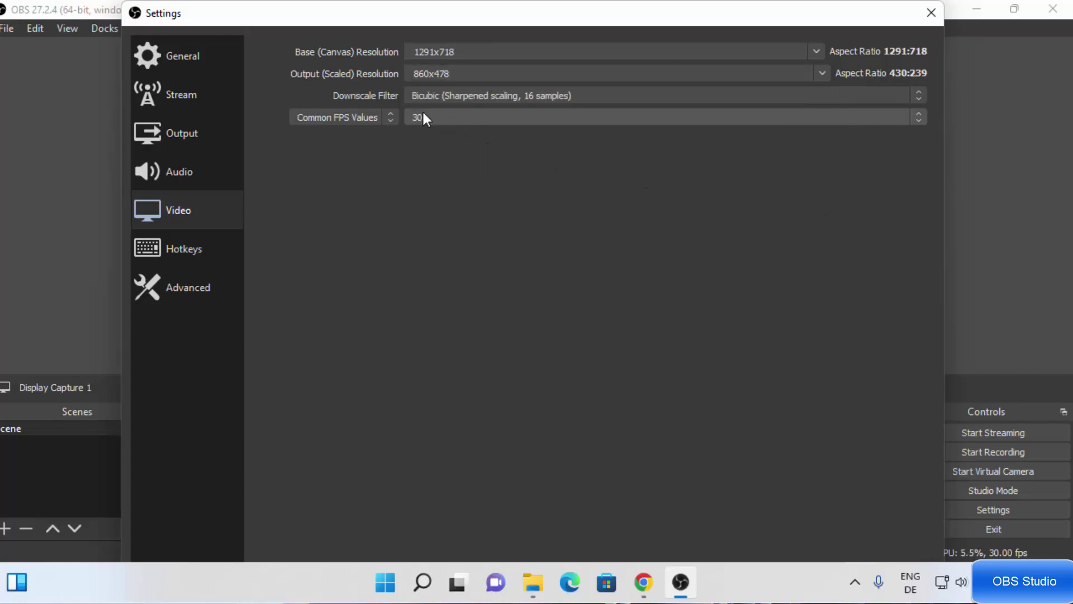
left_click(484, 96)
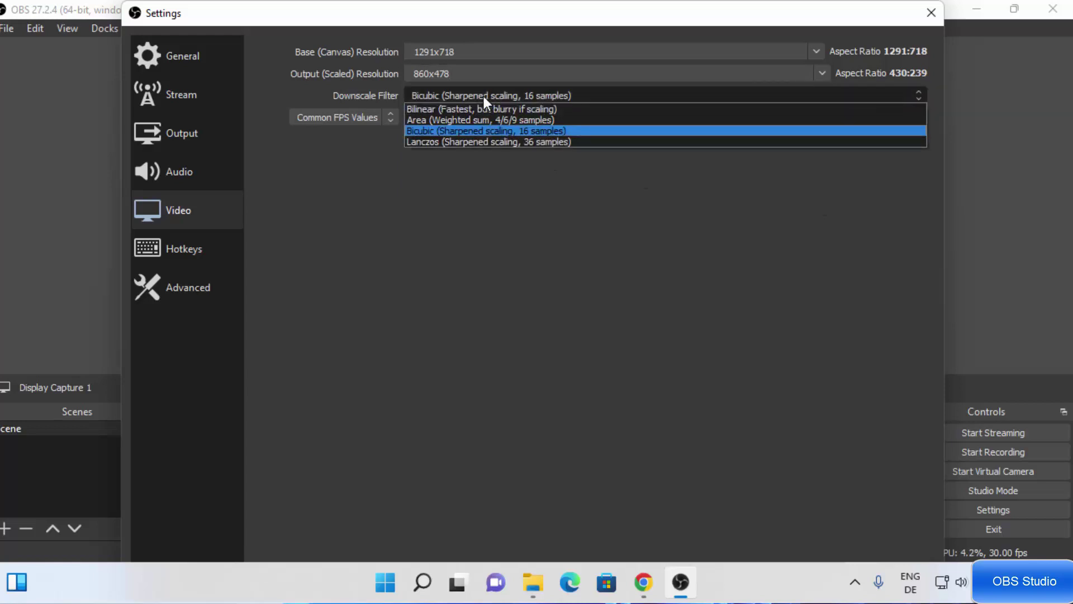
left_click(354, 186)
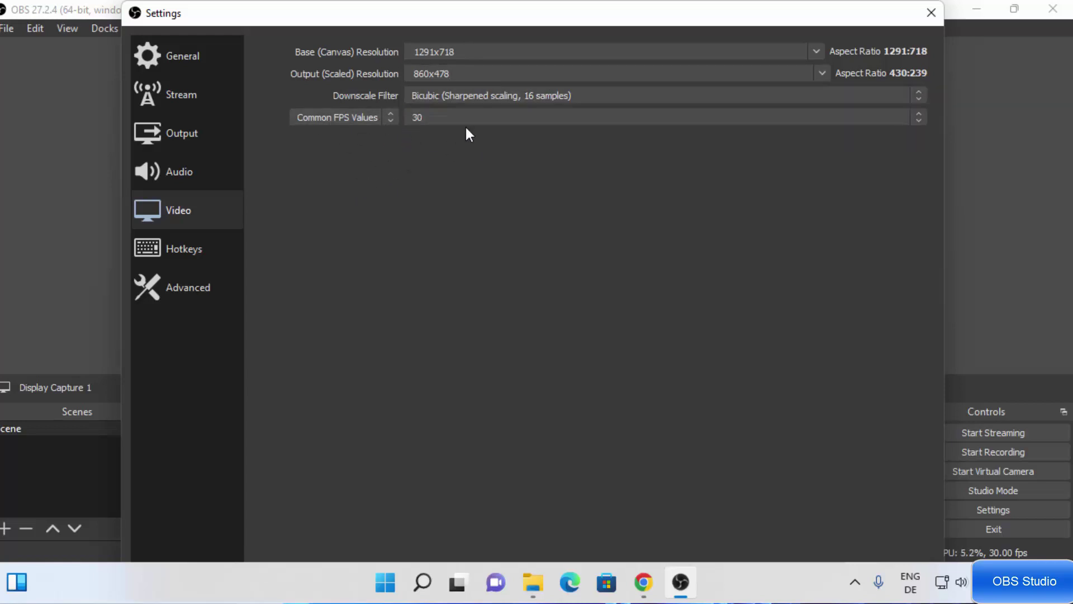
Step: Apply the video settings with 860x478 output resolution, Bicubic downscale filter and 30 FPS, and close the settings window
left_click_drag(336, 13, 290, 25)
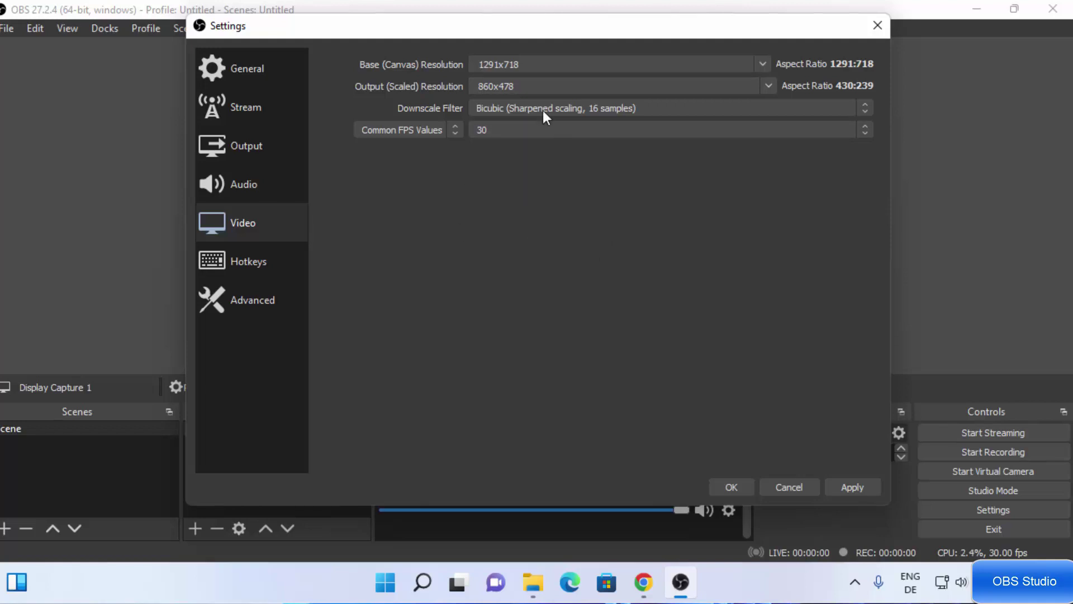
left_click(861, 486)
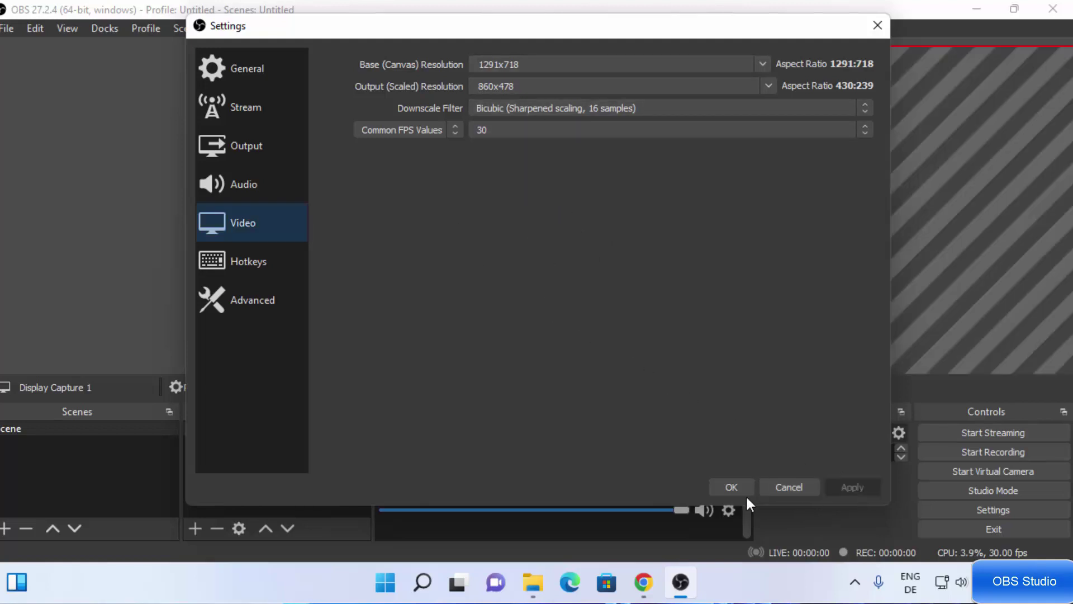
left_click(732, 486)
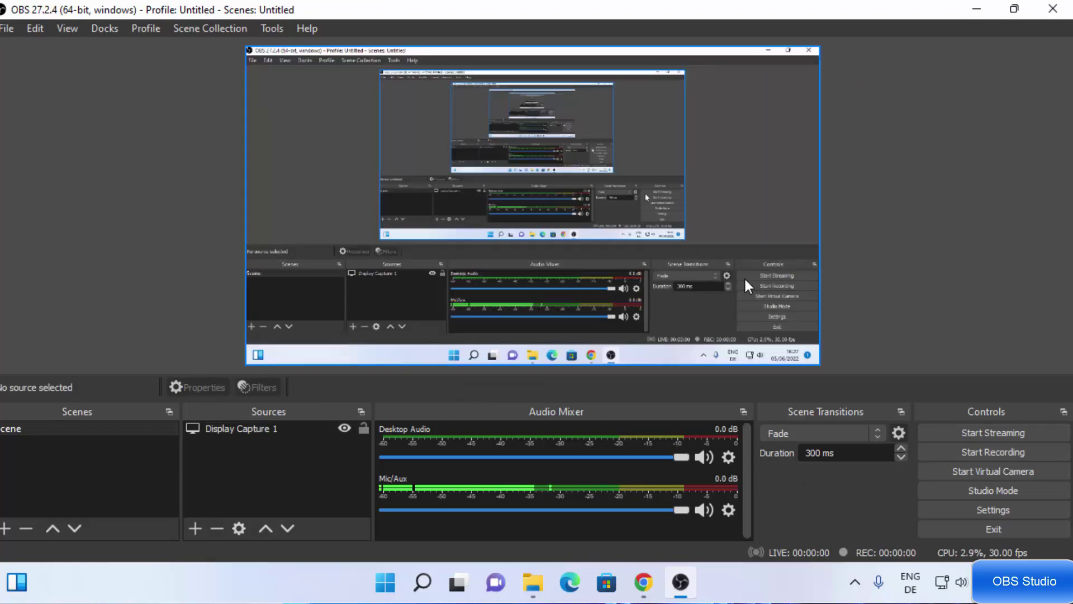
Step: Start recording the screen and minimize OBS Studio to show the desktop
left_click(968, 454)
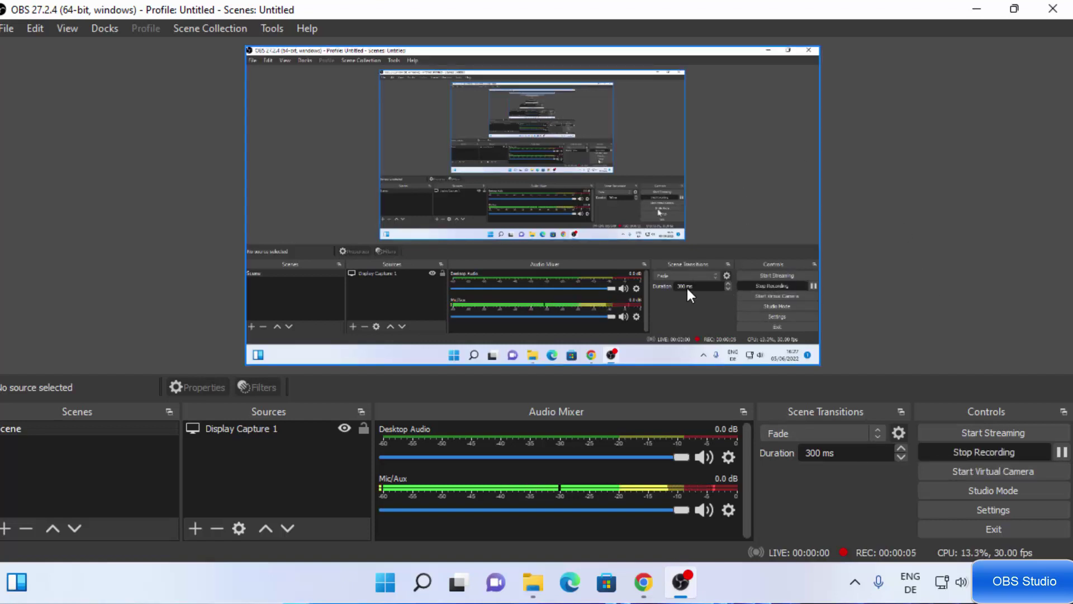
left_click(975, 11)
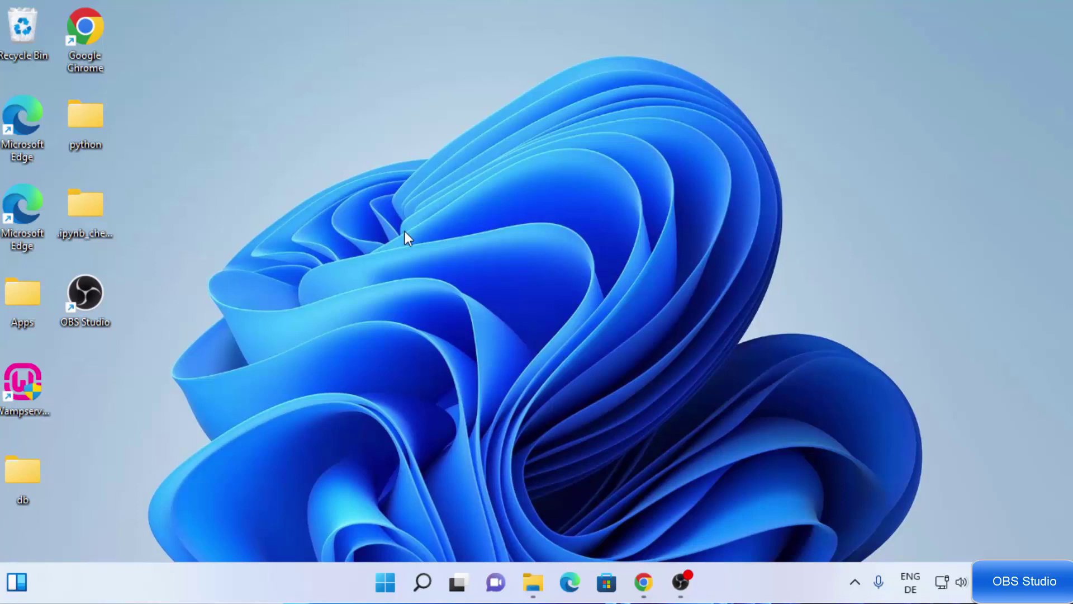
Step: Switch to Chrome, open the Download page of the OBS website and close the downloads bar
left_click(644, 582)
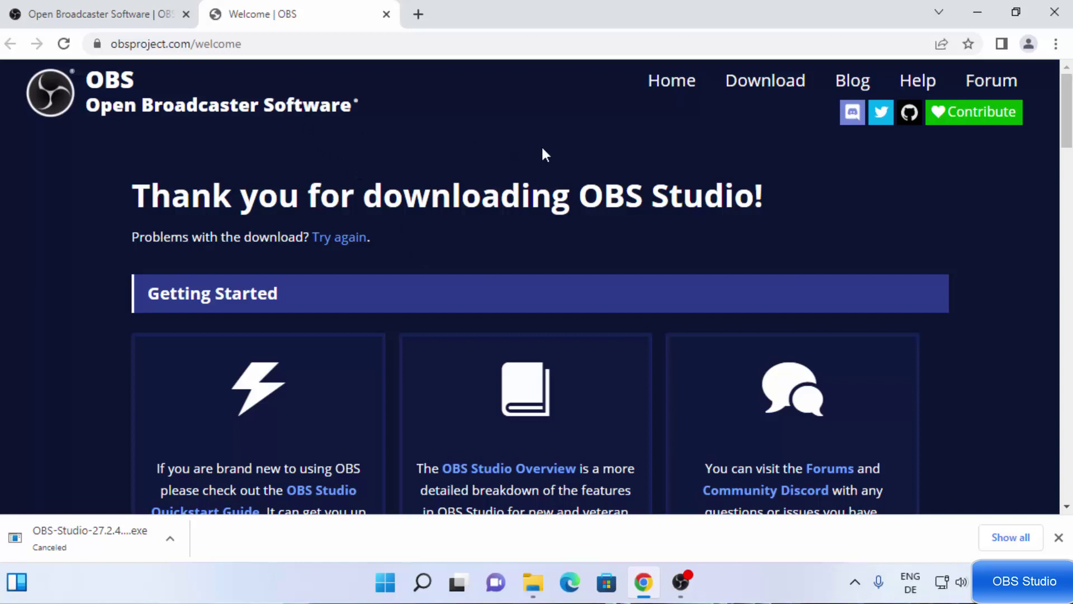
left_click(743, 90)
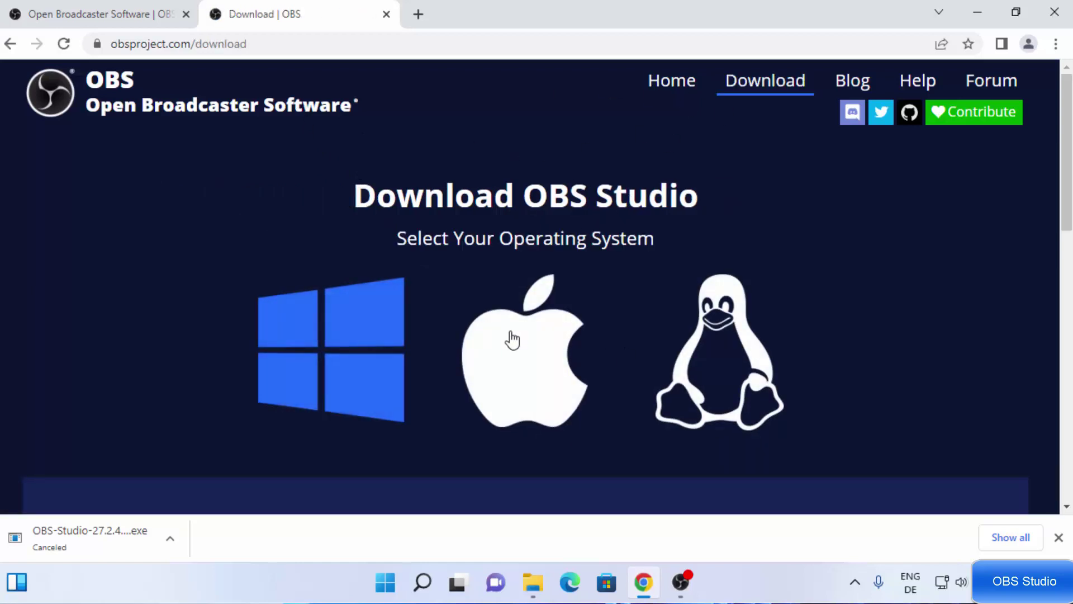
left_click(1058, 537)
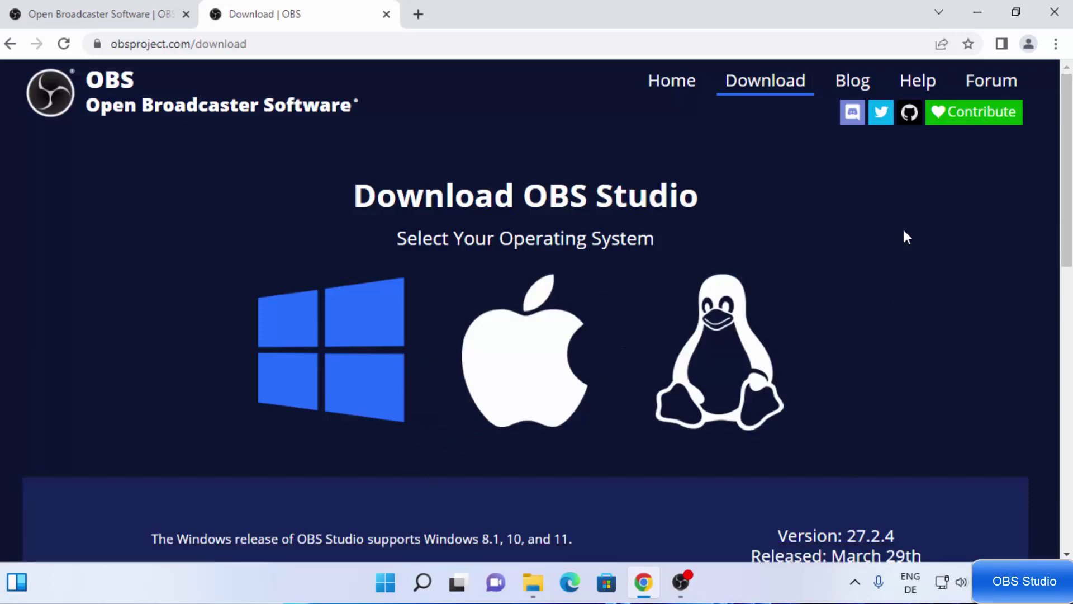
Step: Minimize Chrome, view the Videos folder in File Explorer and return to the desktop
left_click(978, 12)
left_click(532, 584)
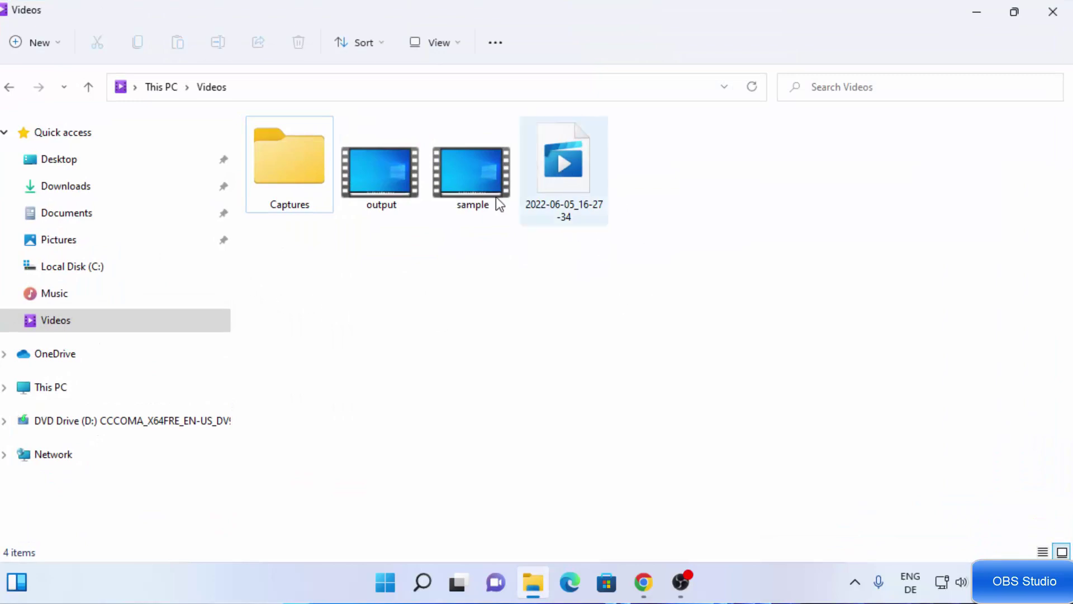
key("super+d")
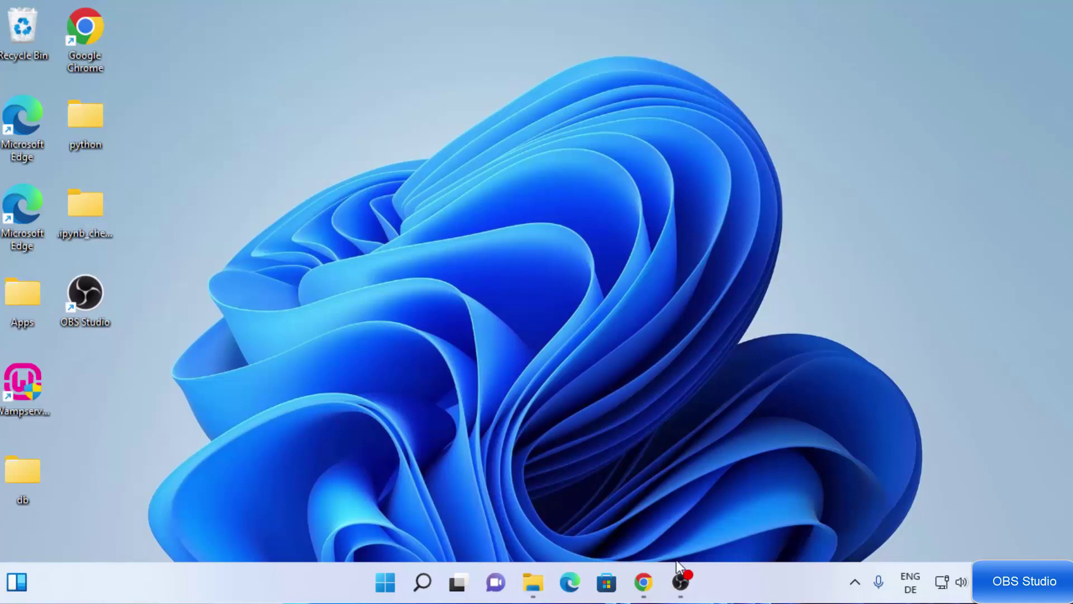
Step: Switch back to OBS Studio, stop the recording and minimize the program
left_click(681, 582)
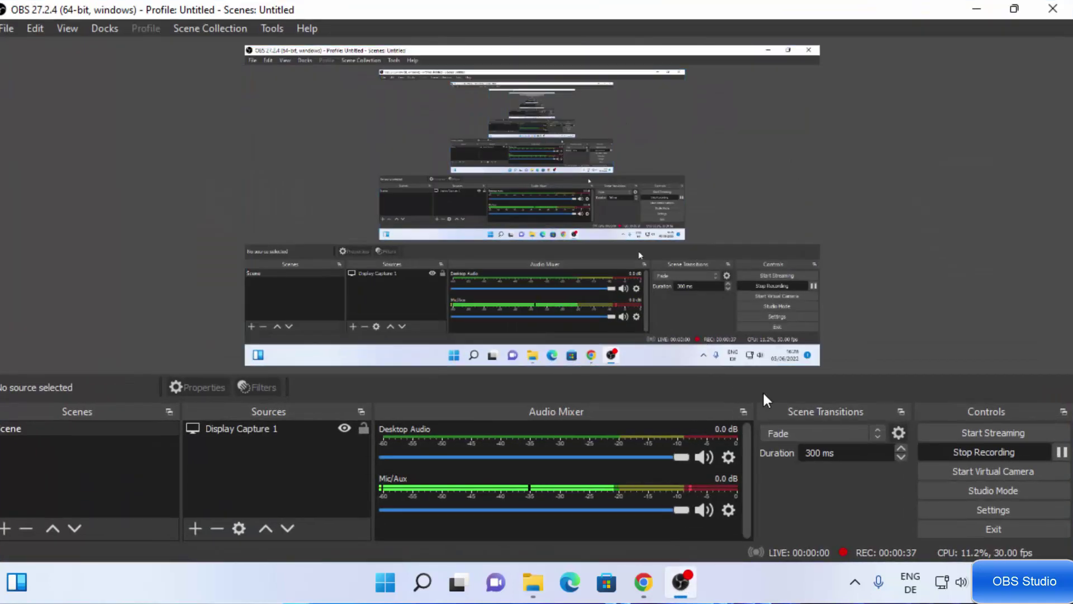
left_click(1035, 454)
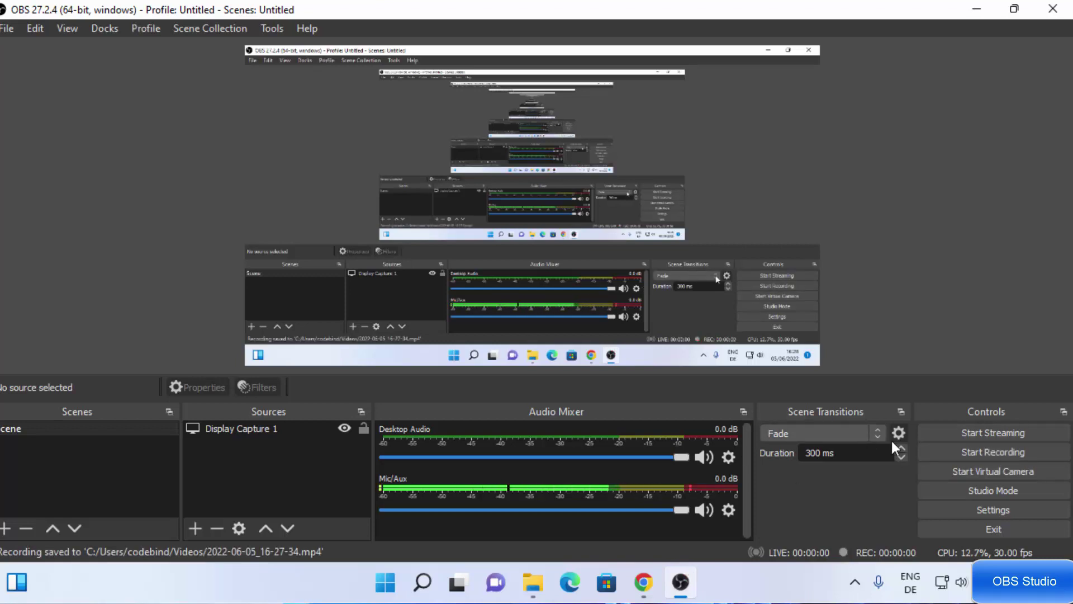
left_click(975, 10)
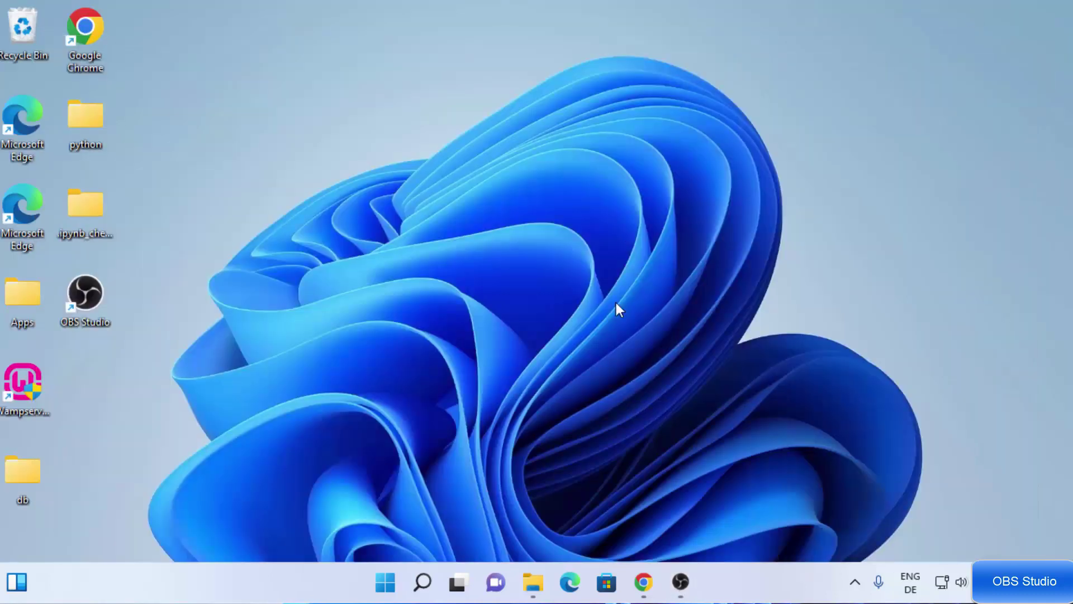
Step: Switch to File Explorer, reload the Videos folder and select the recording 2022-06-05_16-27-34
left_click(533, 582)
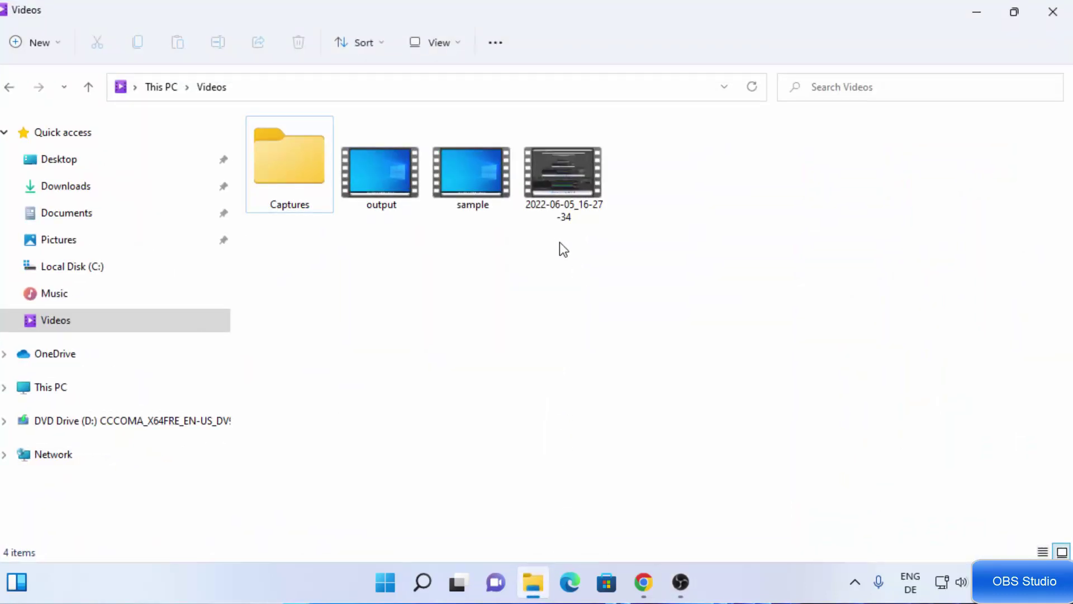
left_click(87, 319)
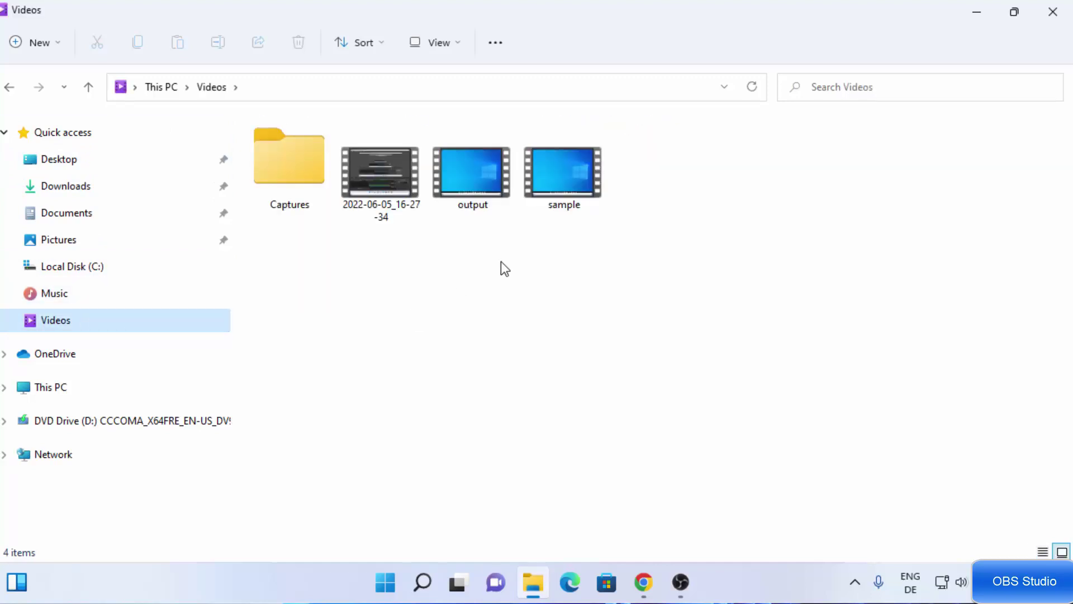
left_click(379, 180)
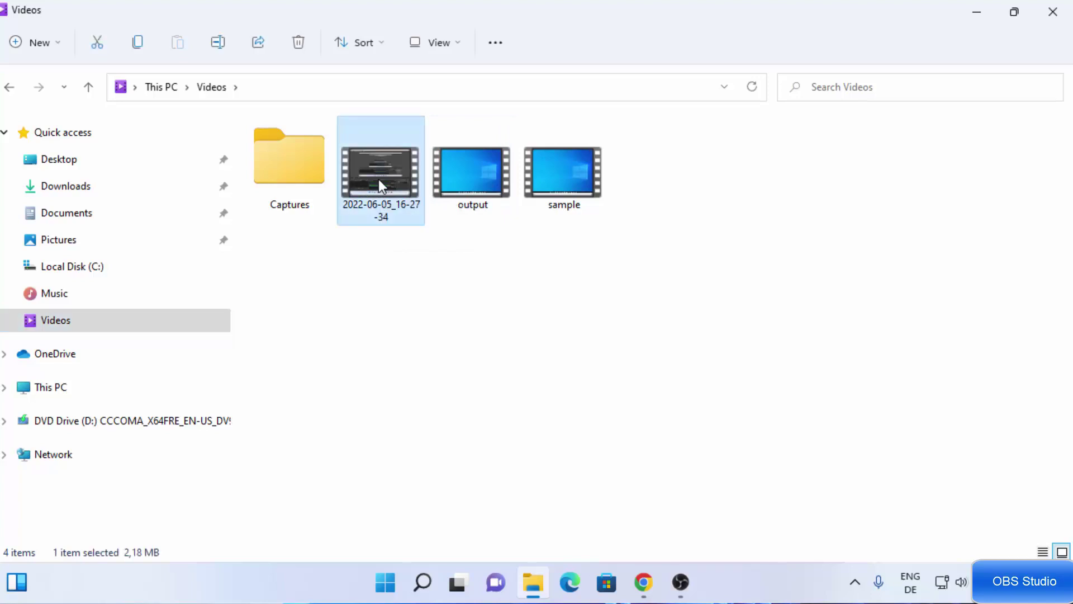
Step: Open the selected recording in the Movies & TV player
double_click(378, 180)
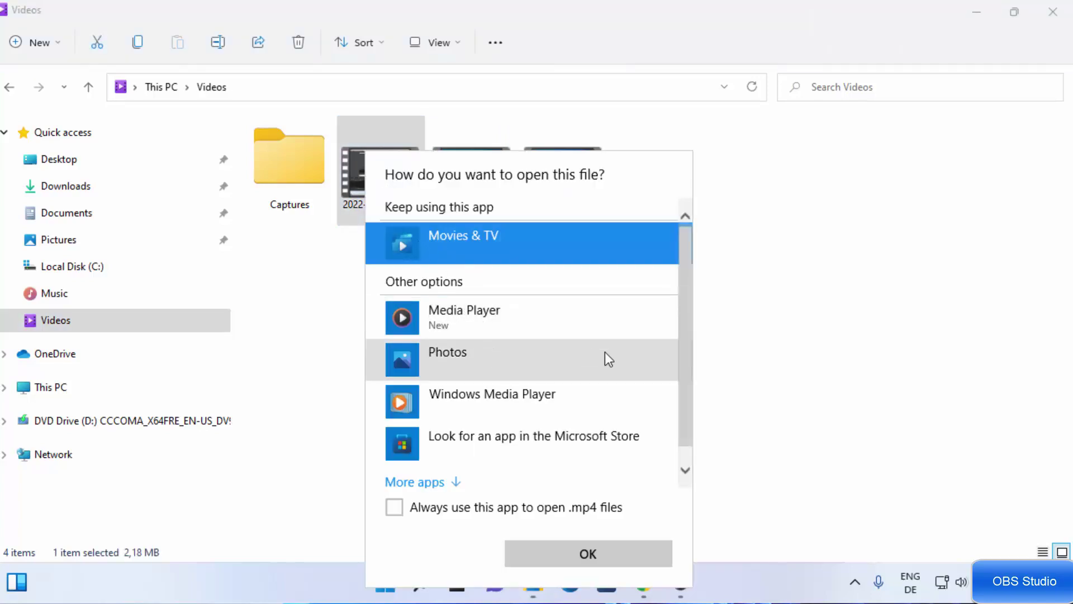
scroll(605, 354, "down", 1)
left_click(427, 463)
scroll(528, 375, "down", 2)
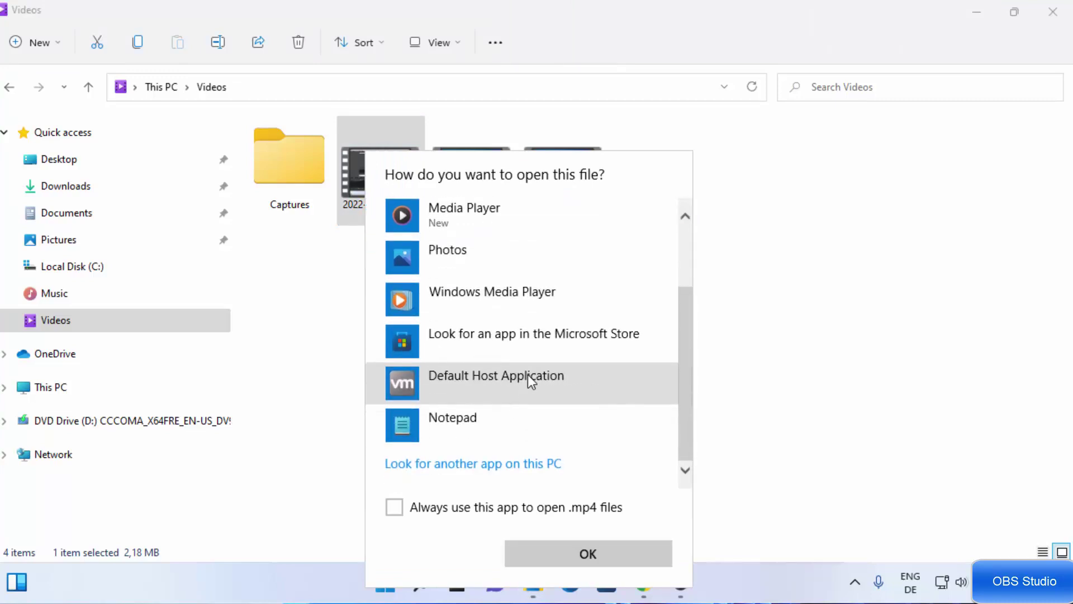
left_click(391, 180)
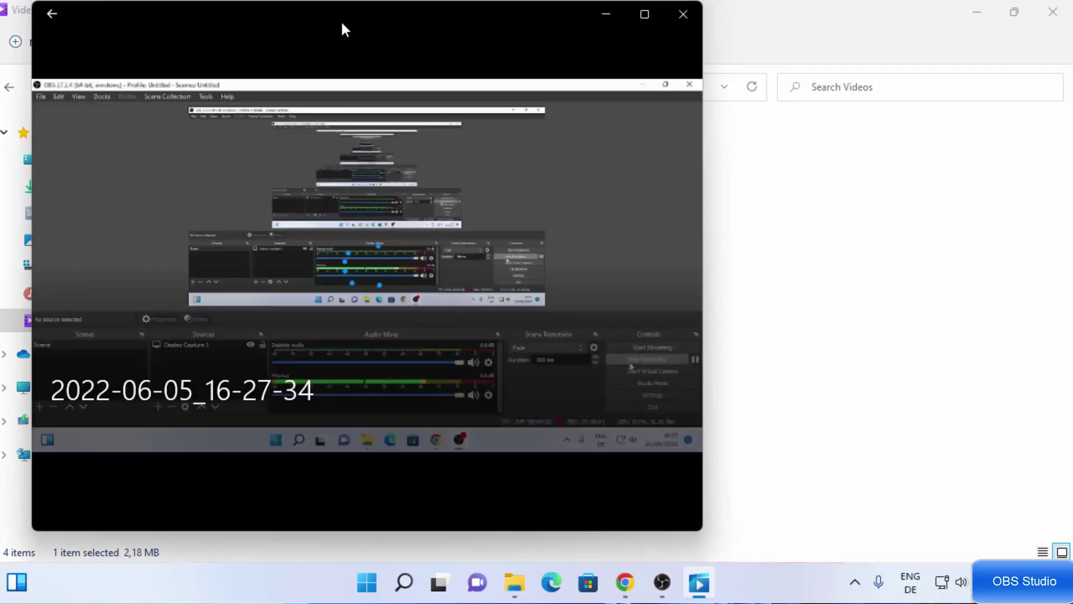
Step: Play back the recording, skipping ahead through it to check the captured activity, and close the player
left_click_drag(376, 49, 487, 62)
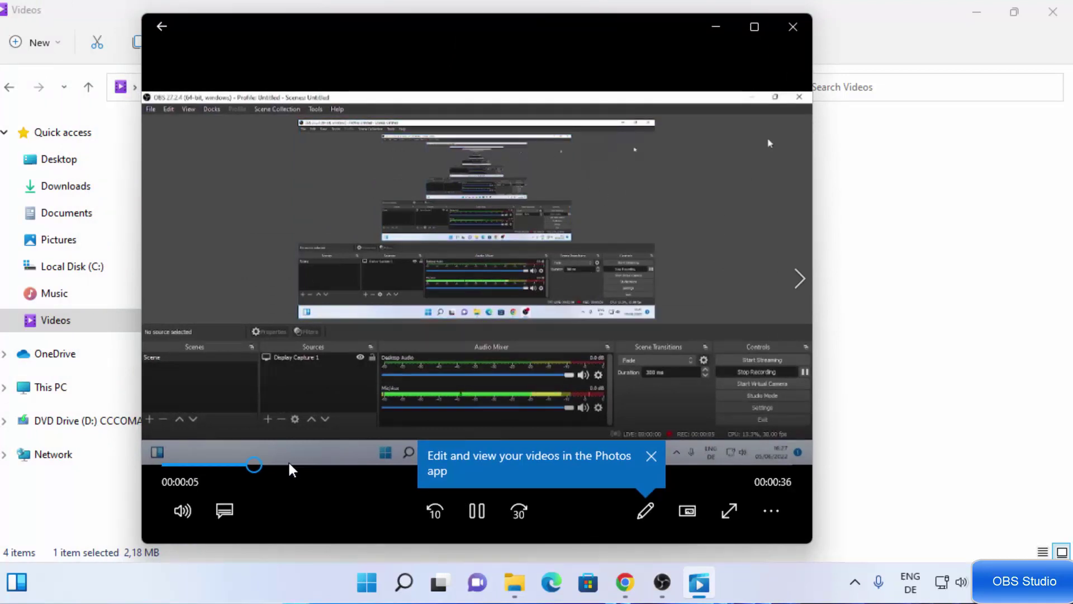
left_click_drag(267, 464, 375, 466)
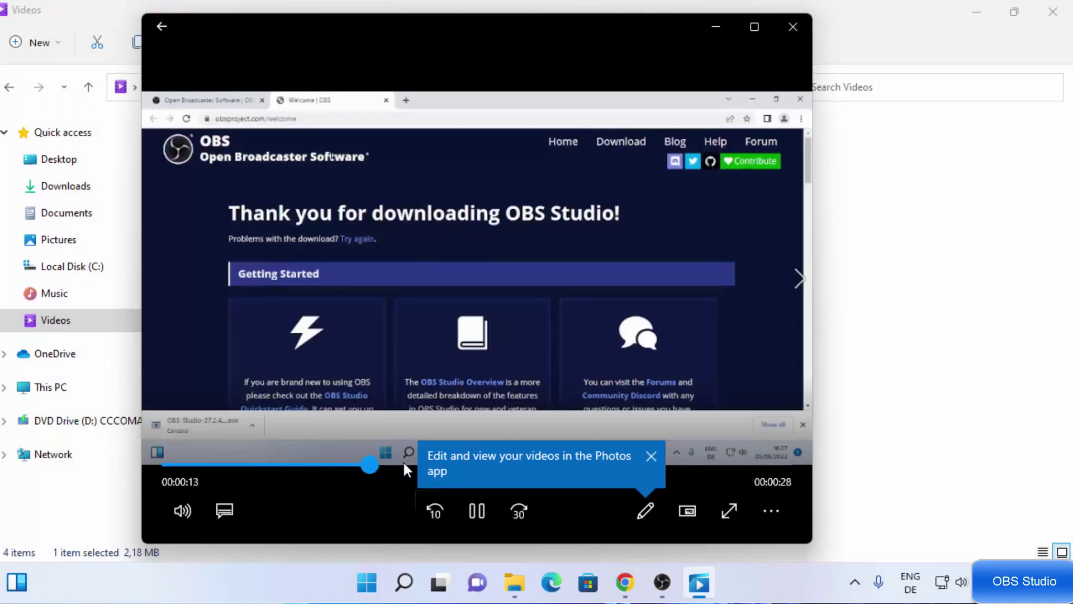
left_click(650, 457)
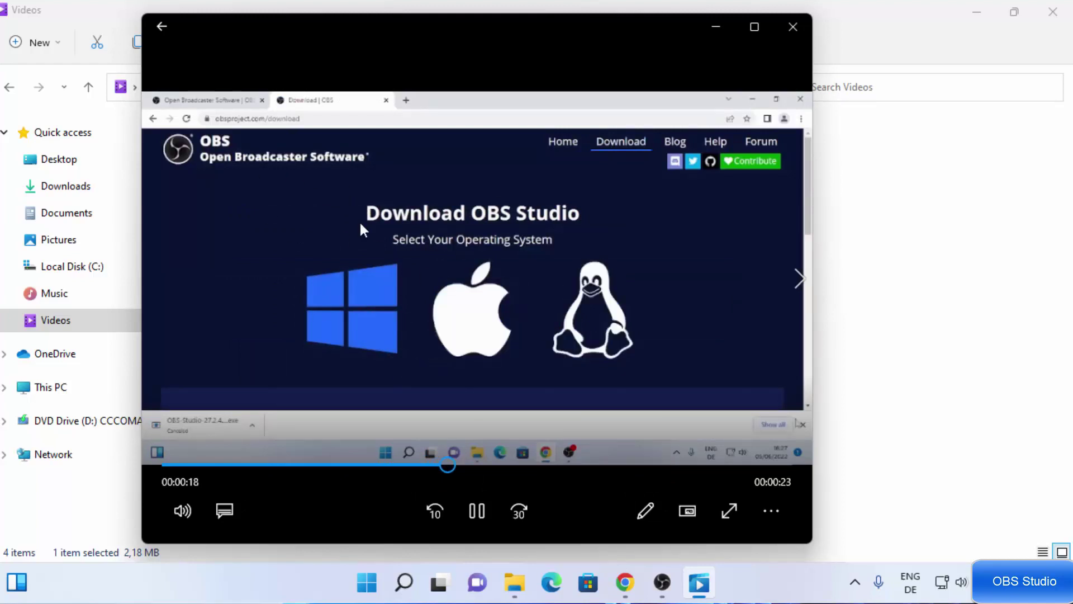
left_click_drag(485, 462, 592, 464)
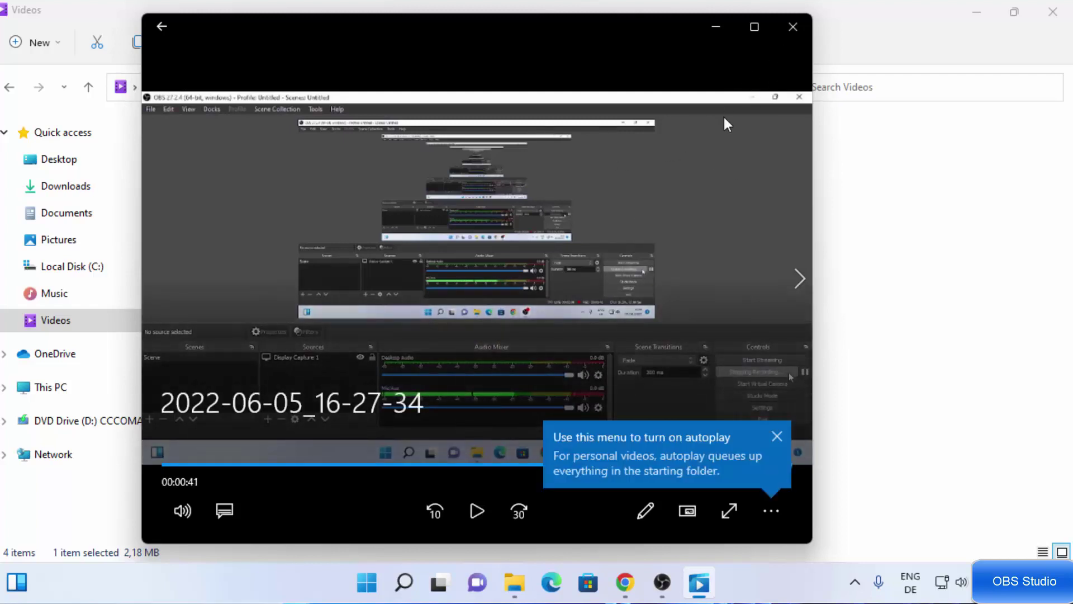
left_click(793, 26)
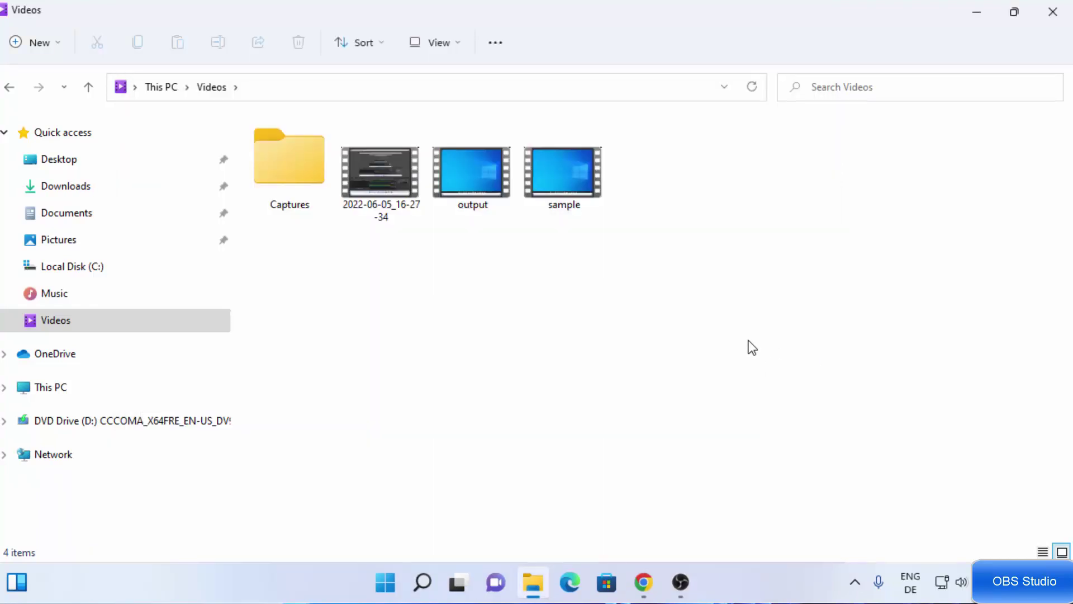